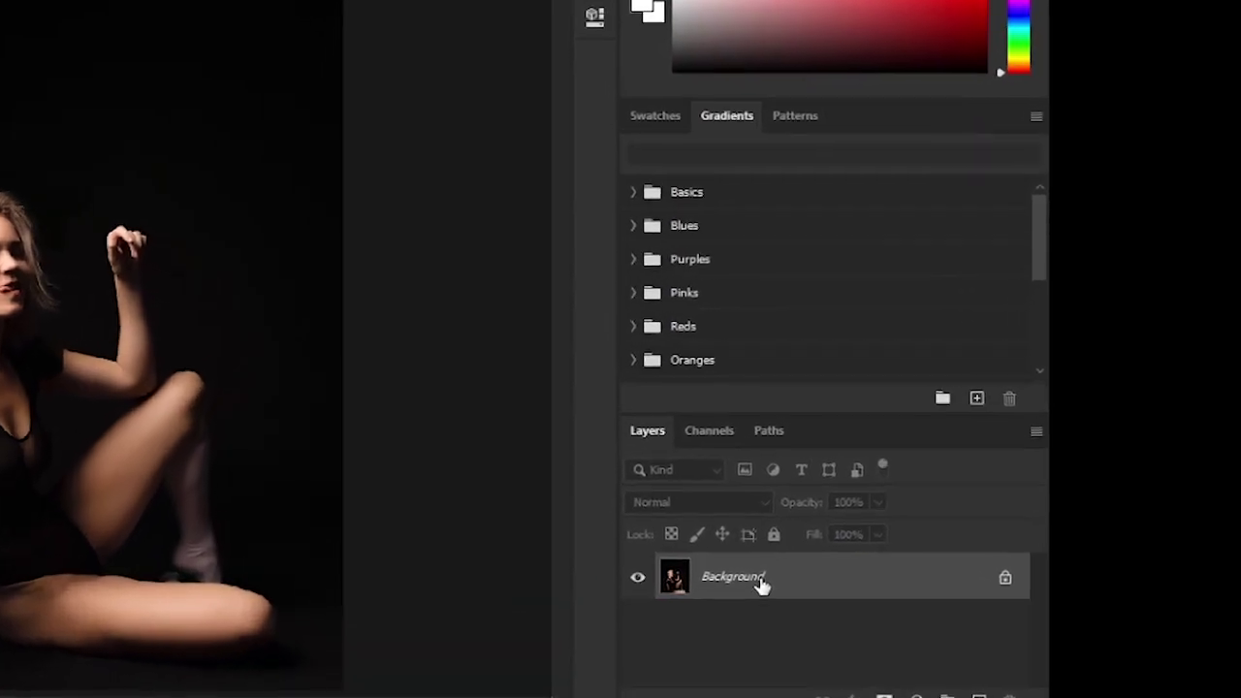
Duplicate the Background layer as Background copy and convert the copy to a Smart Object.
right_click(1014, 571)
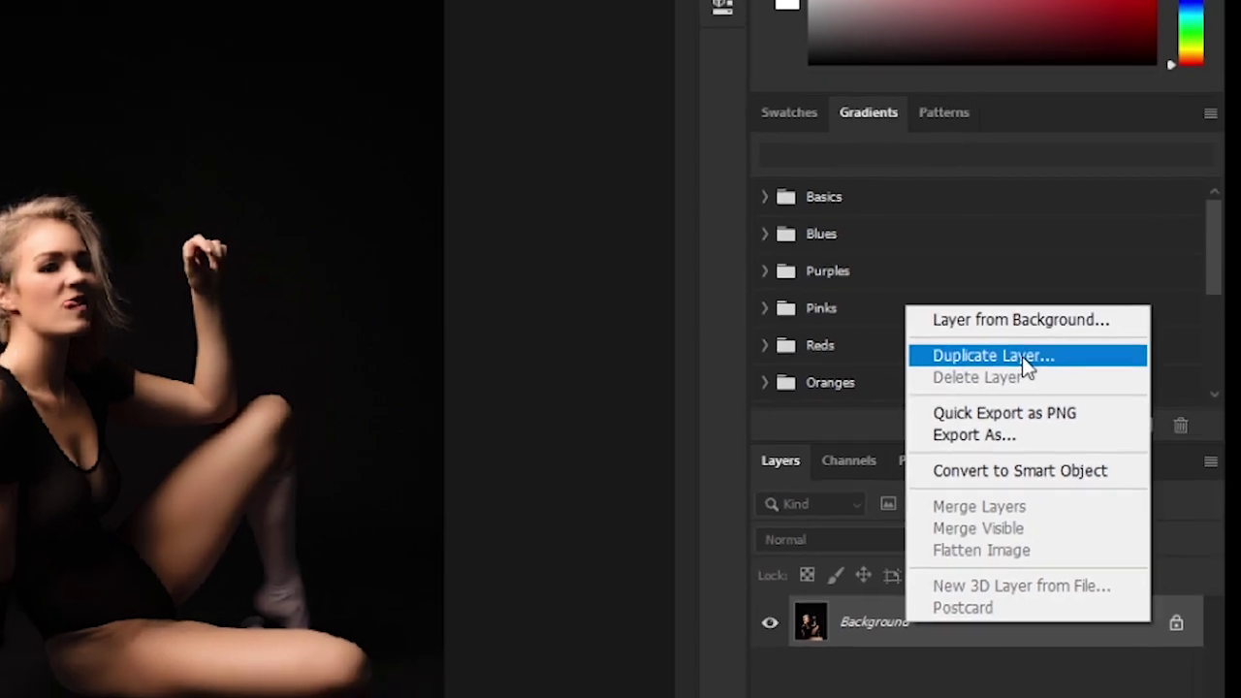
click(1042, 361)
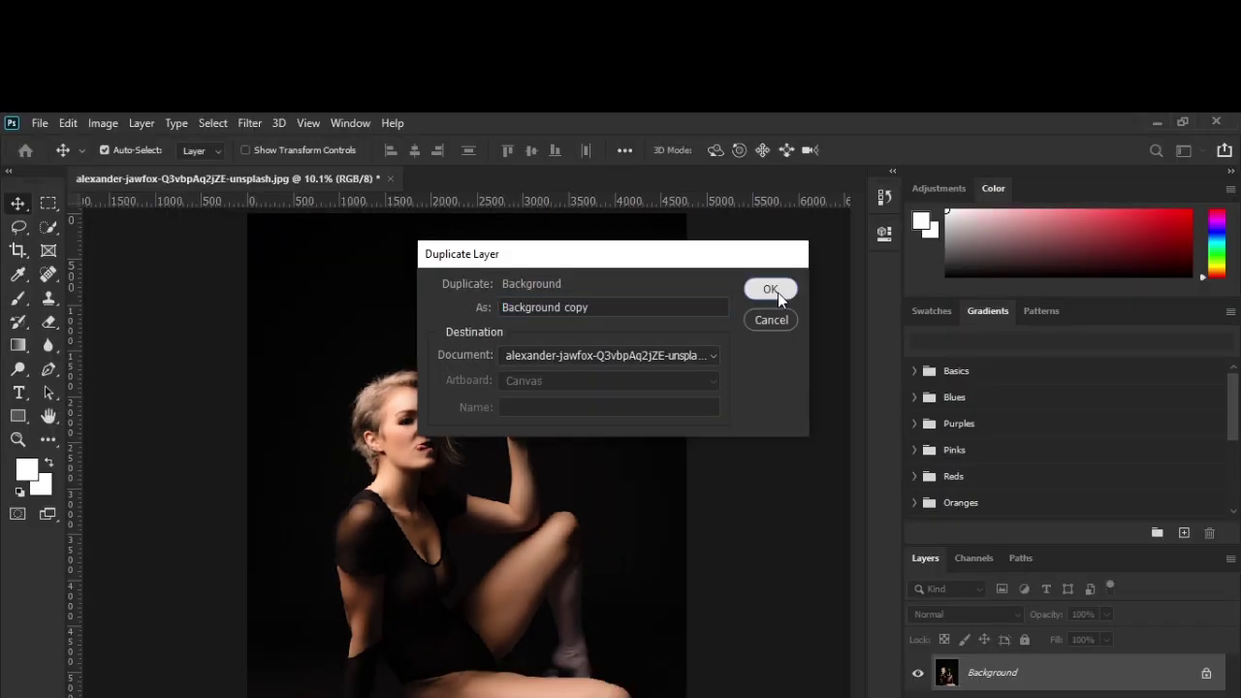
click(776, 261)
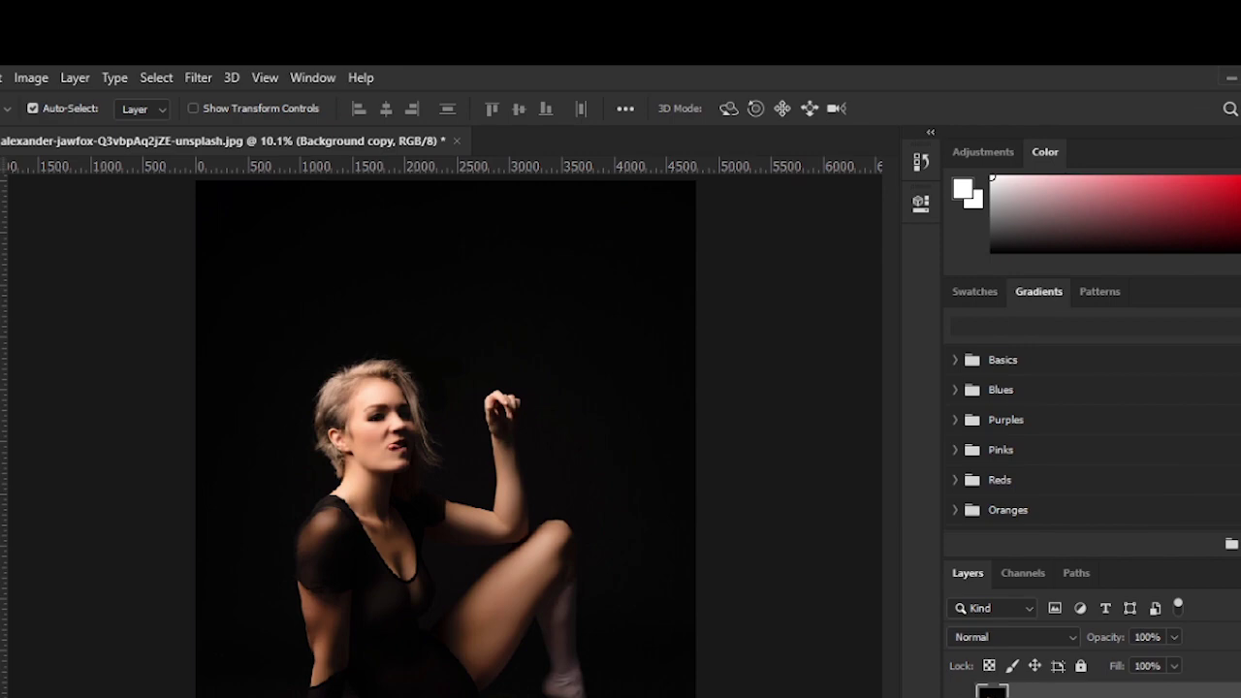
right_click(1005, 669)
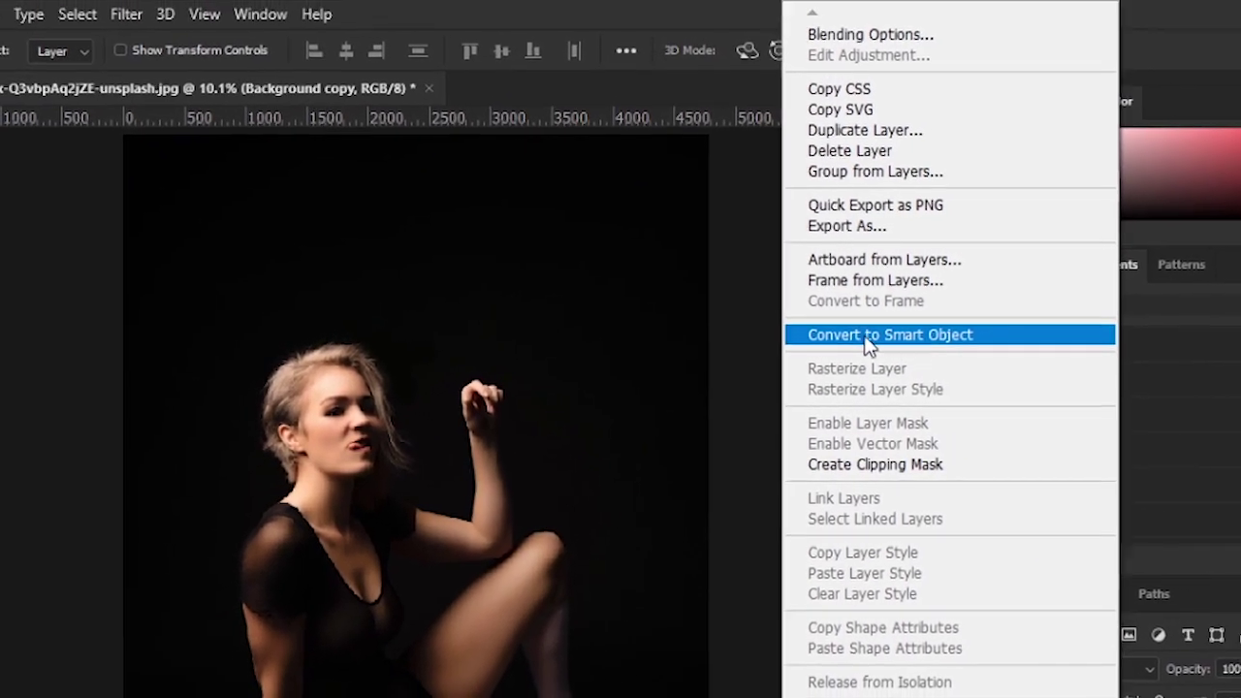
click(865, 337)
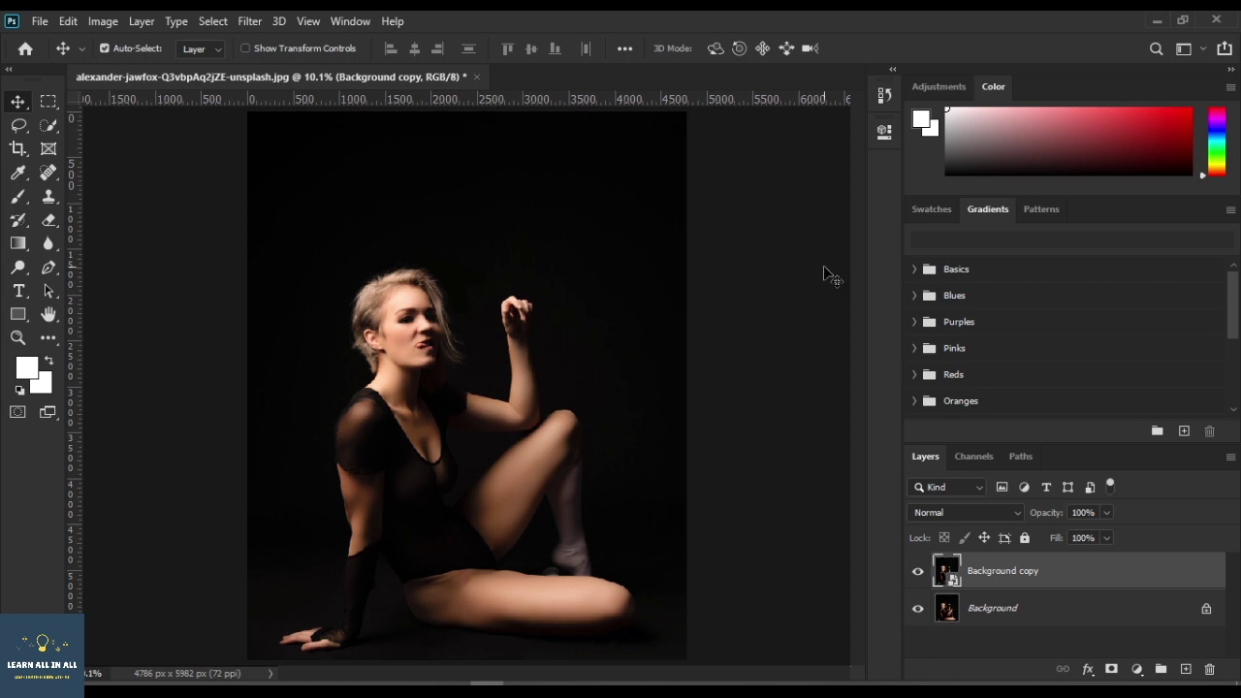
Open the Camera Raw Filter on Background copy with side-by-side before/after and Color Grading expanded.
click(249, 21)
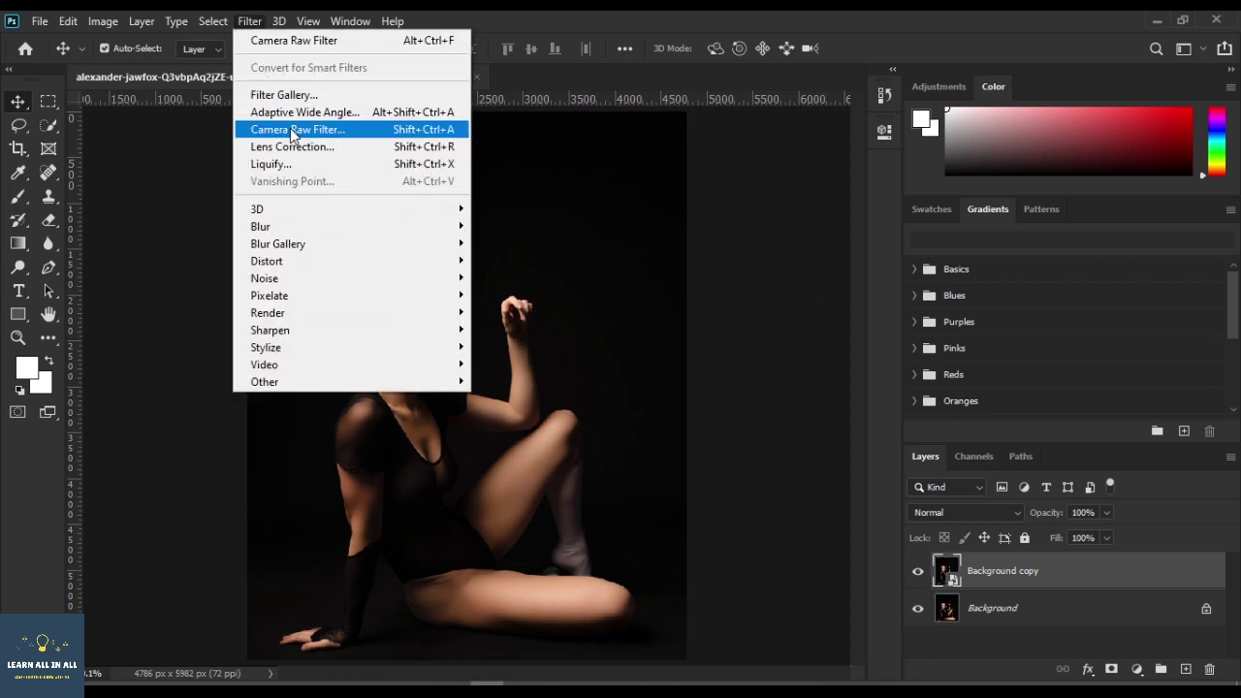
click(347, 131)
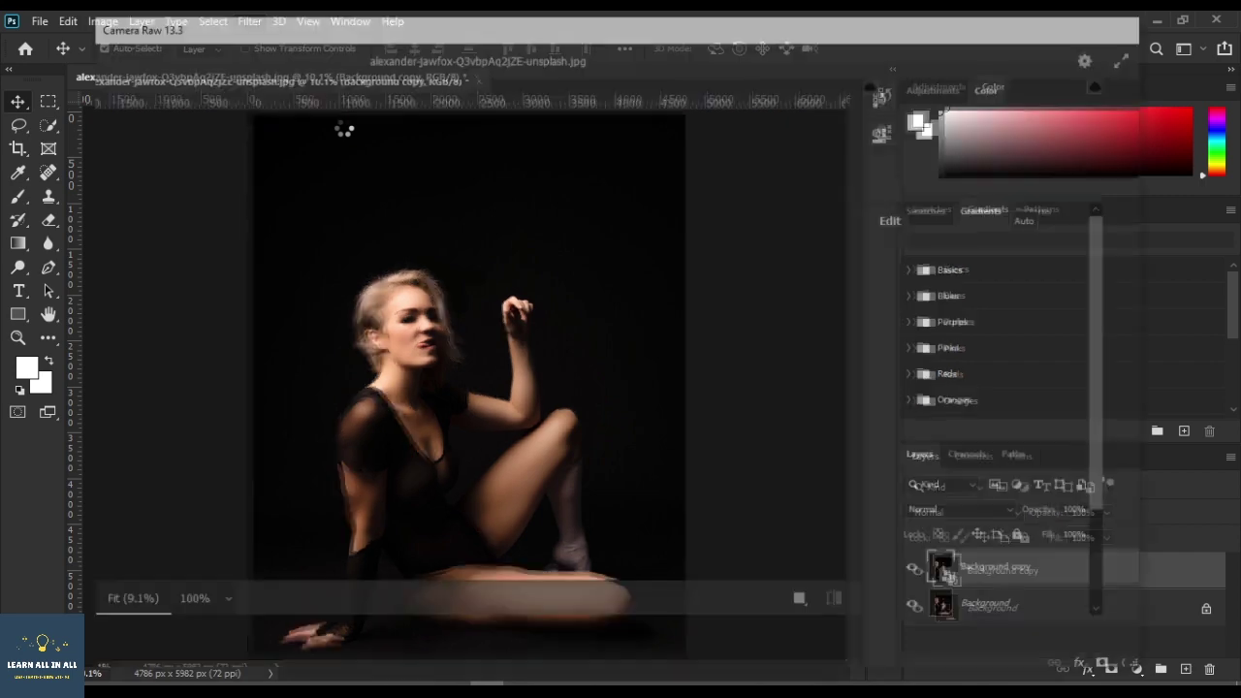
click(802, 603)
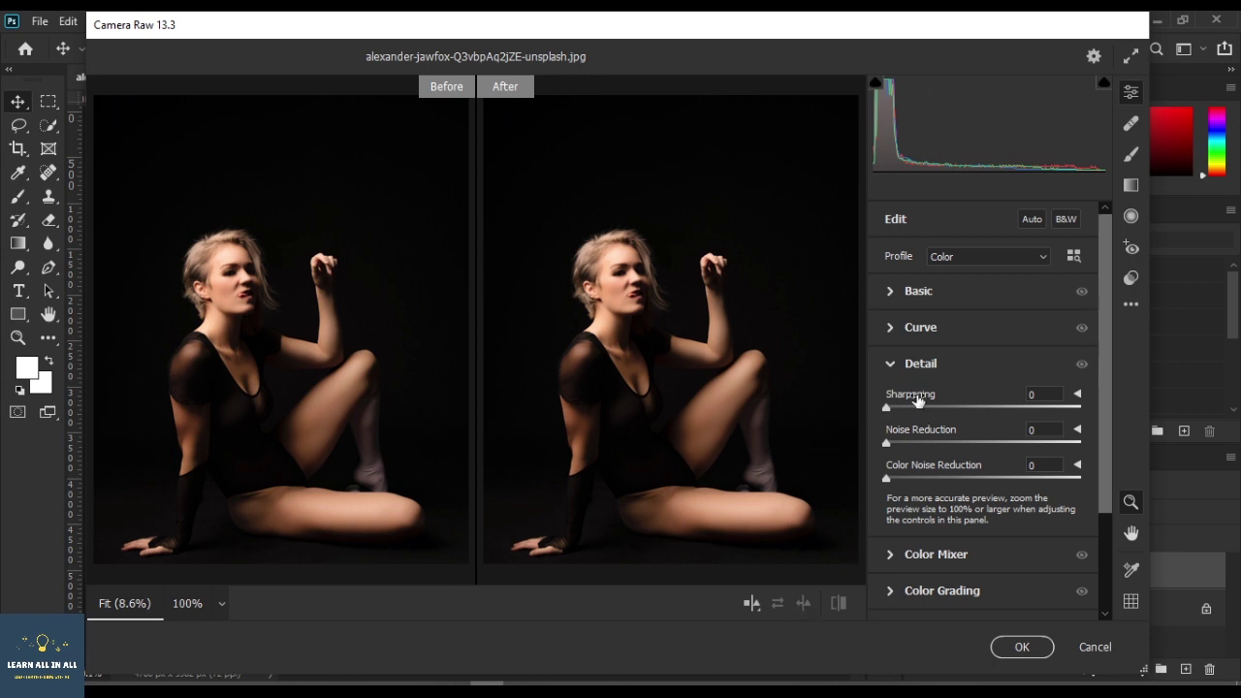
click(891, 365)
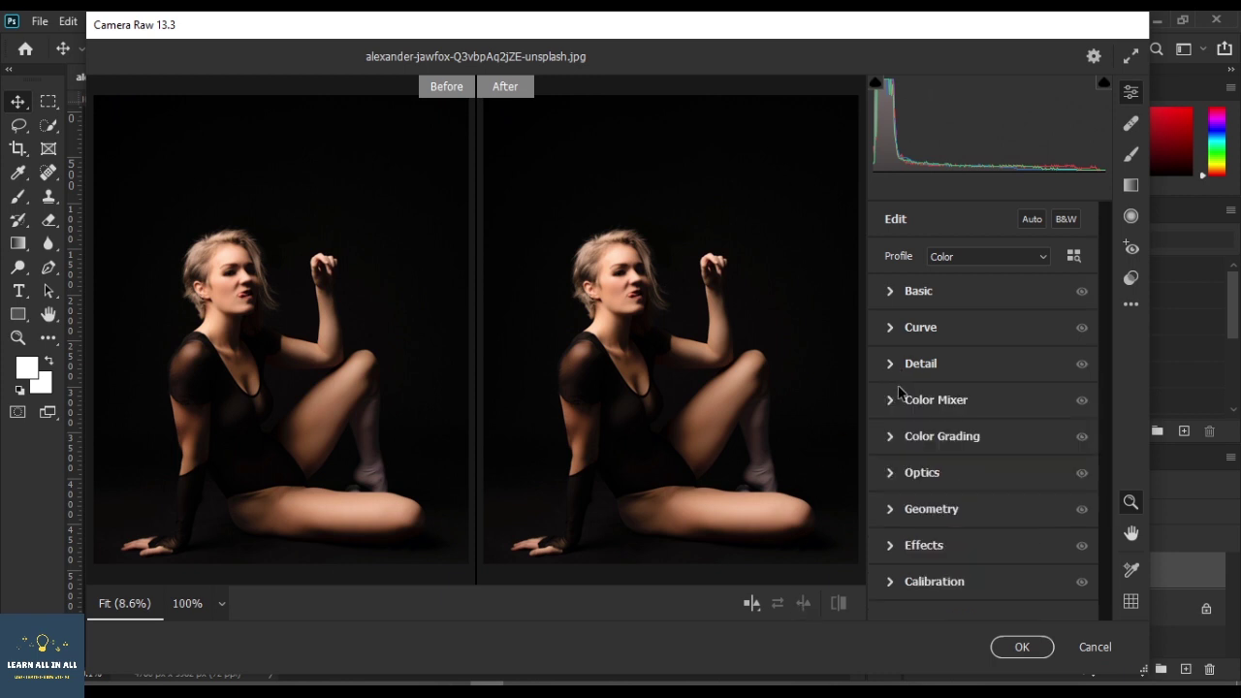
click(891, 437)
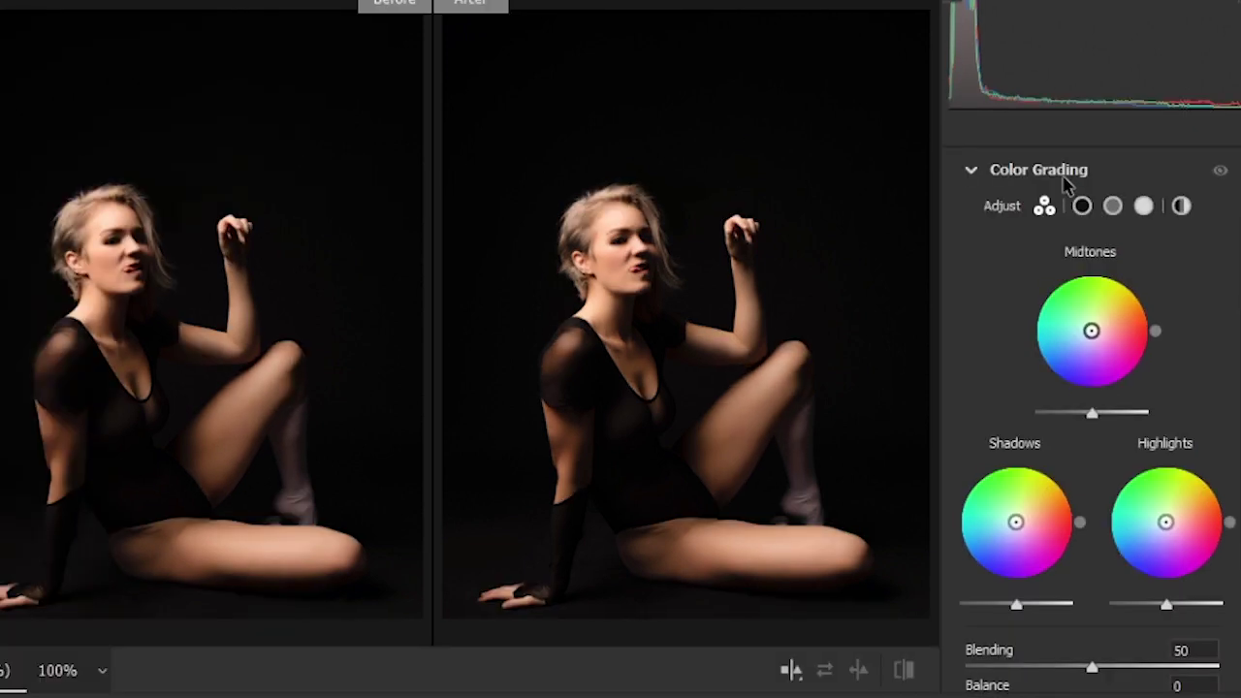
Push midtones toward red, darken shadows, and tint highlights magenta at H 297, S 30.
drag(1094, 336, 1114, 333)
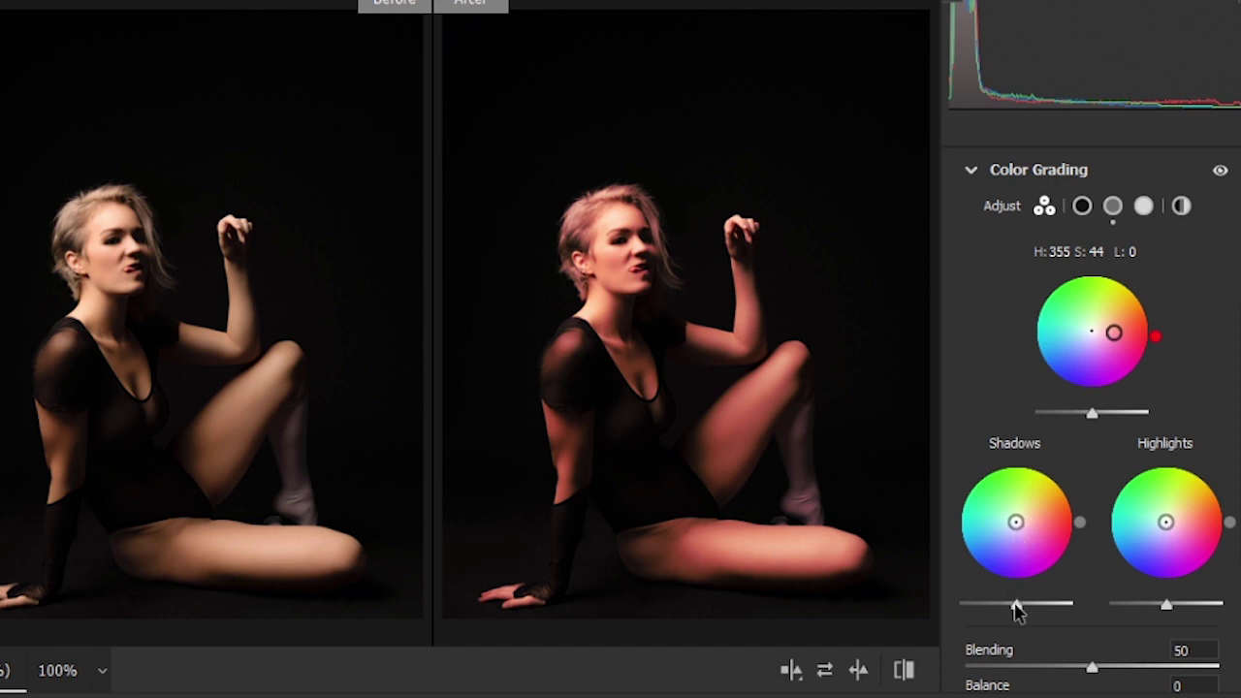
drag(1014, 603, 995, 611)
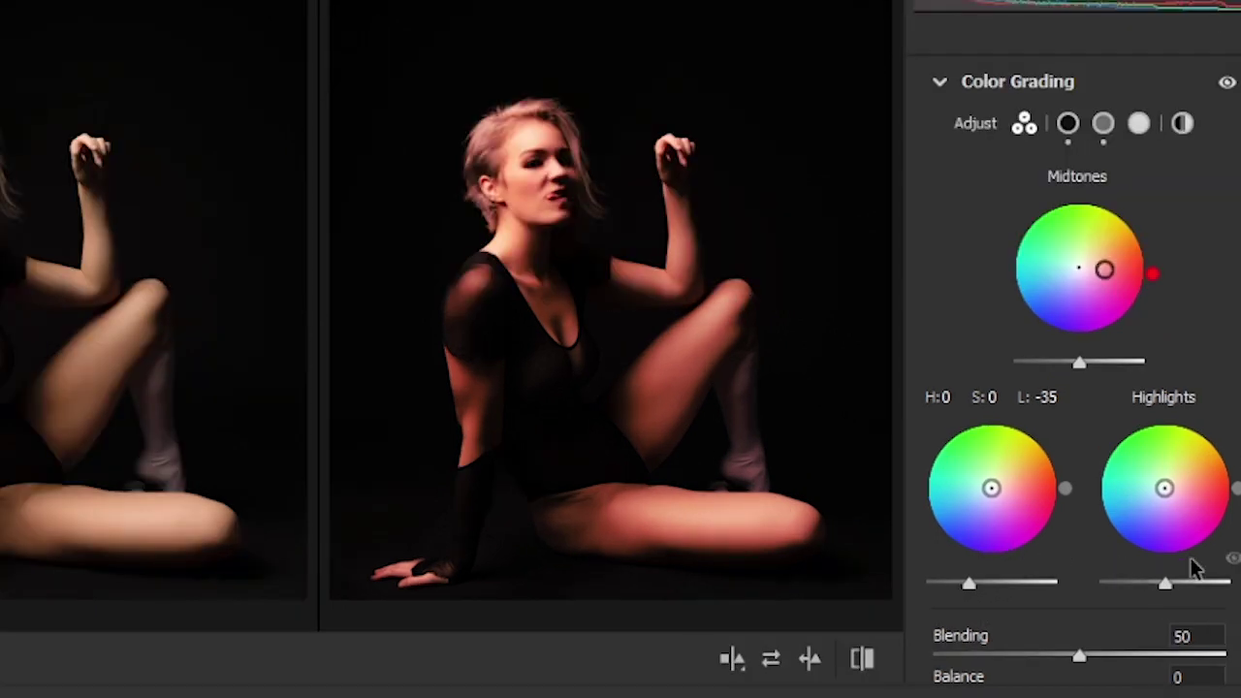
drag(1163, 489, 1177, 508)
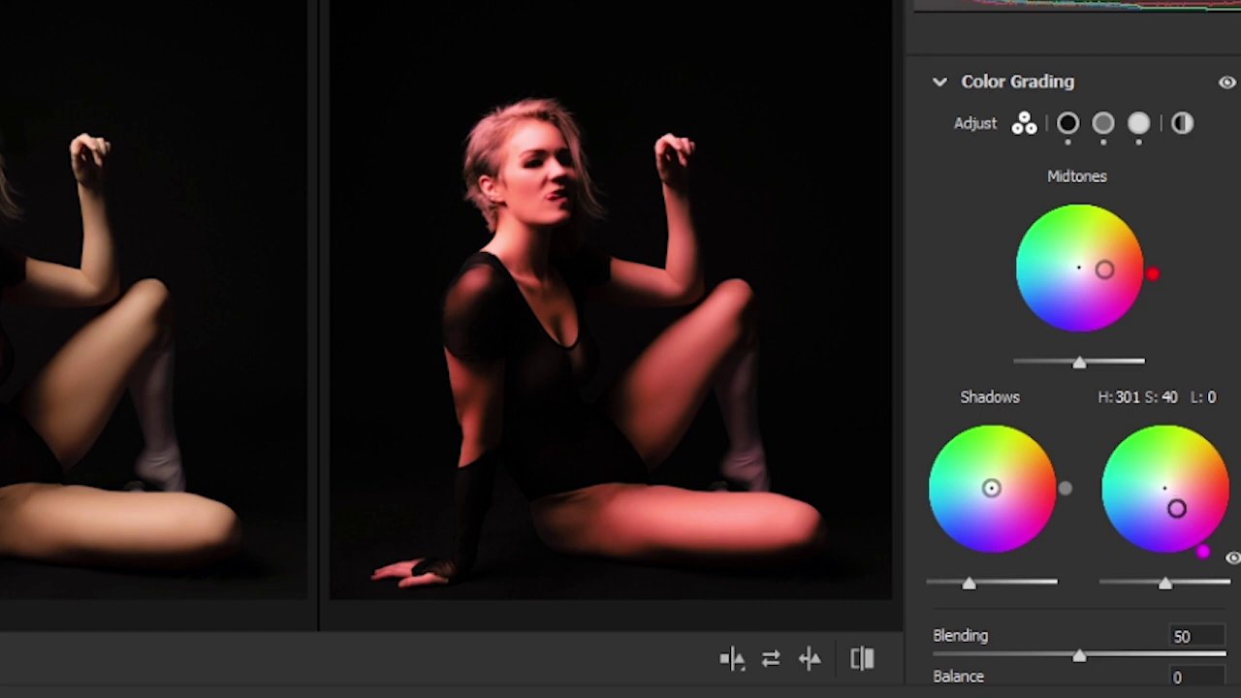
drag(1177, 508, 1173, 503)
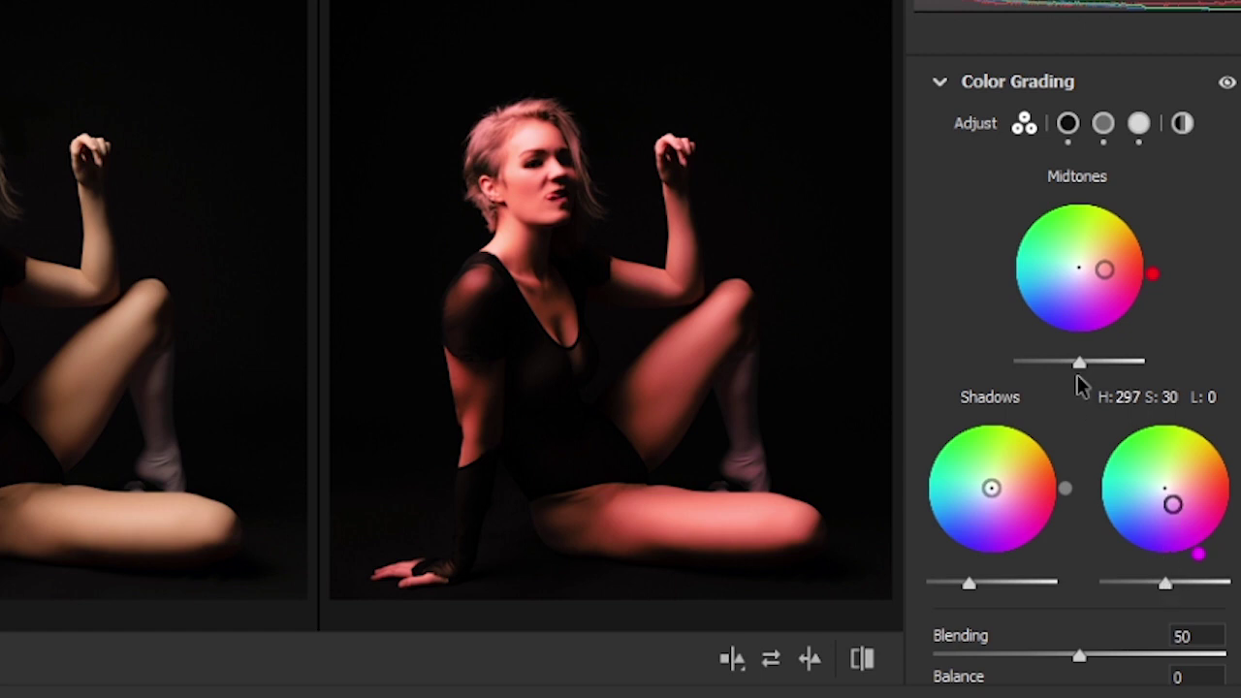
Set Camera Raw Detail Sharpening to 27 and Noise Reduction to 10.
click(941, 85)
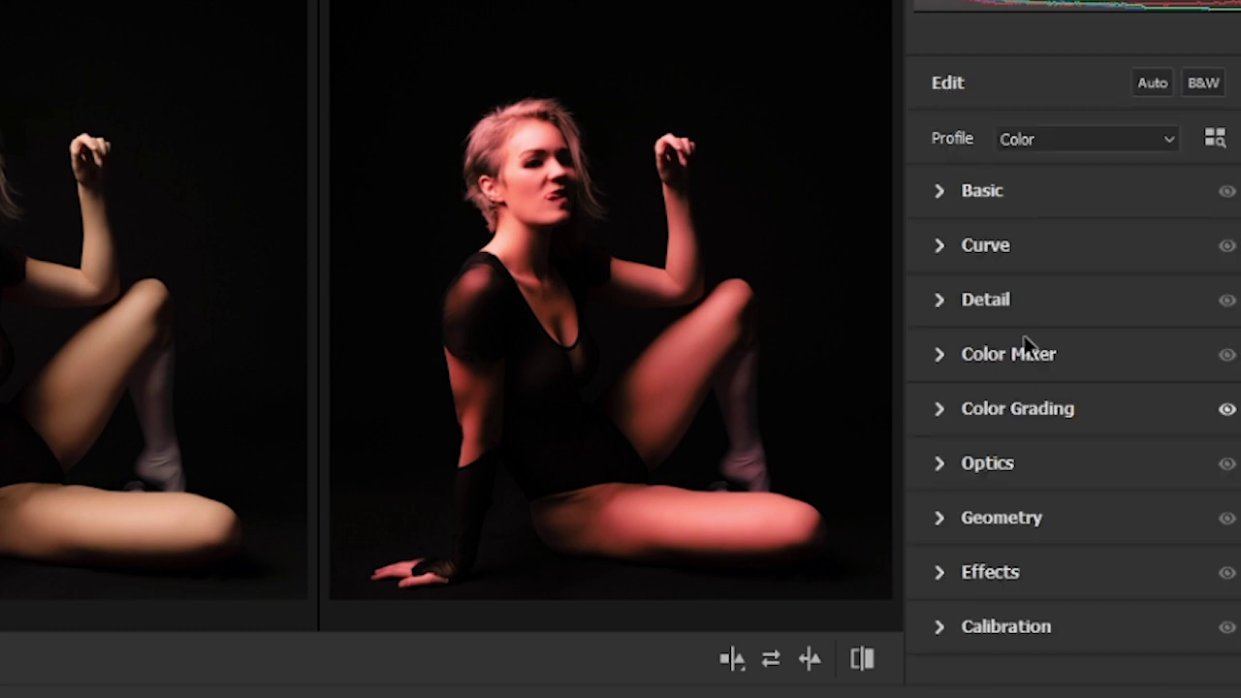
click(937, 300)
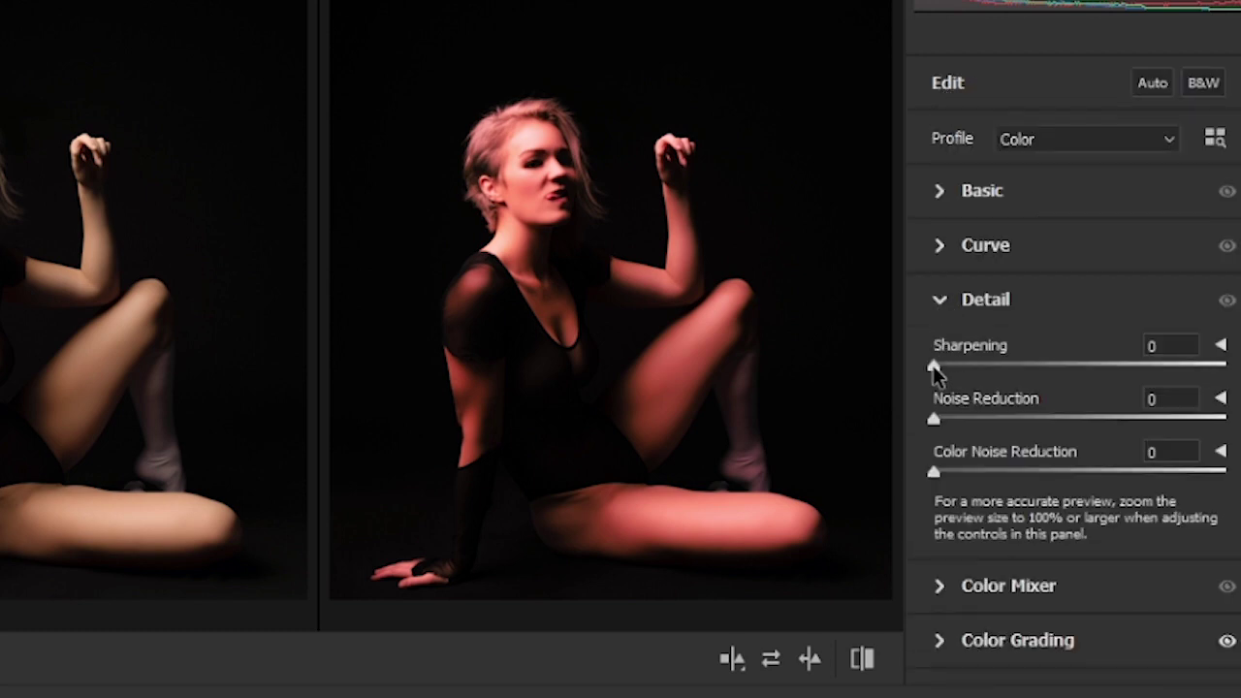
drag(933, 366, 985, 366)
drag(935, 420, 963, 420)
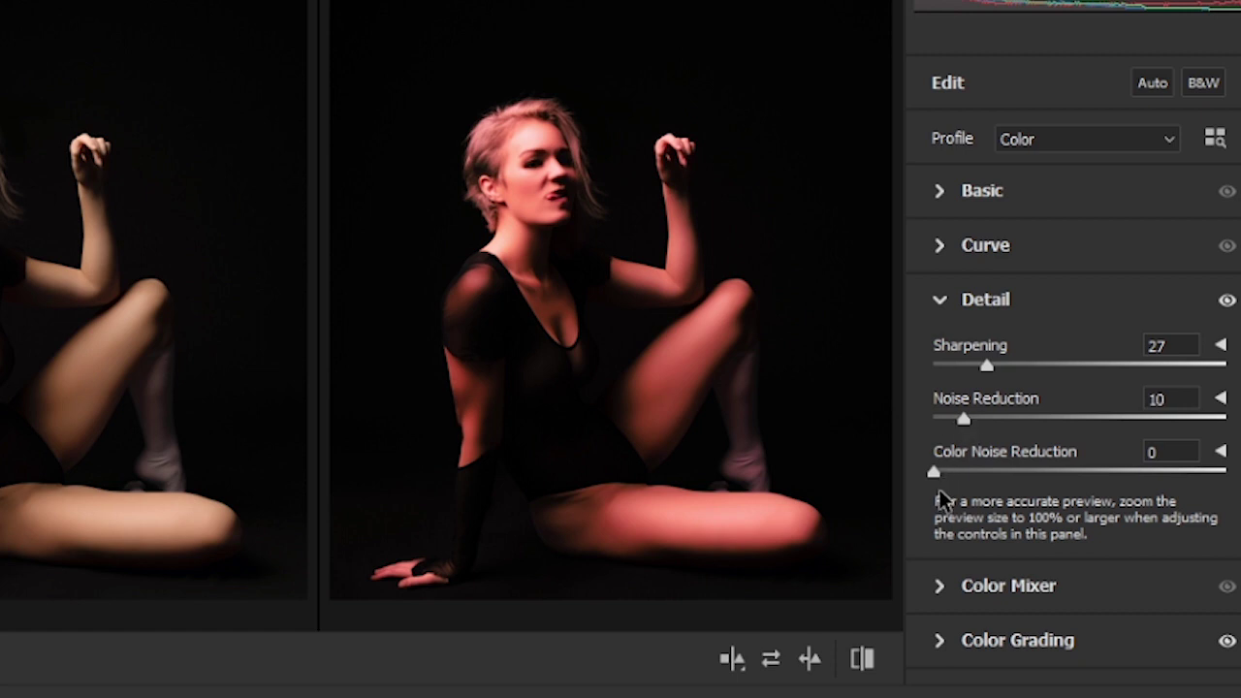
click(942, 302)
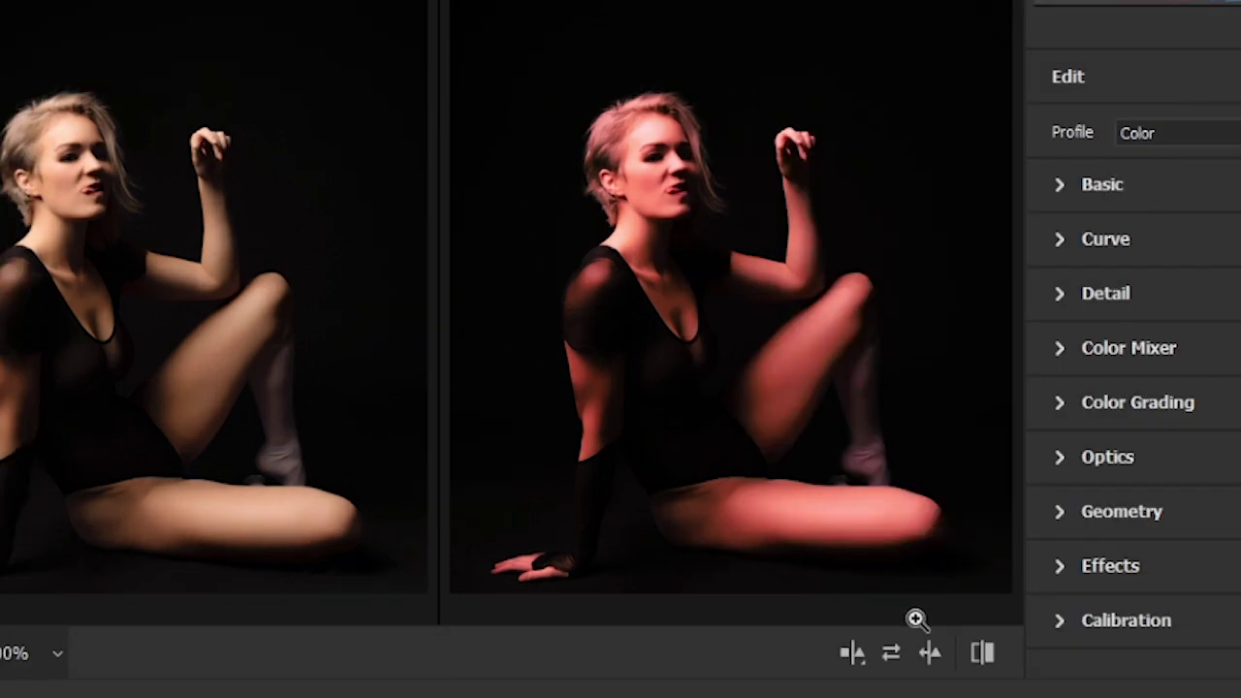
Switch the preview to a single image at 33% zoom, centred on the face.
click(854, 653)
click(974, 453)
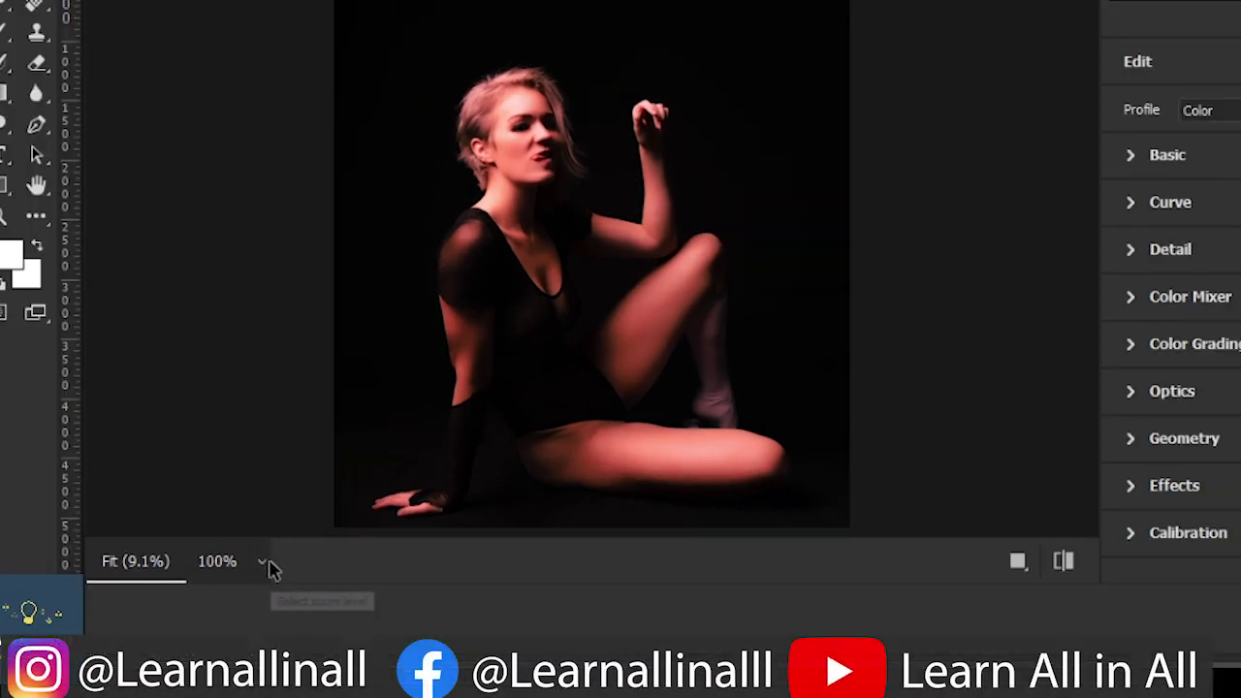
click(264, 563)
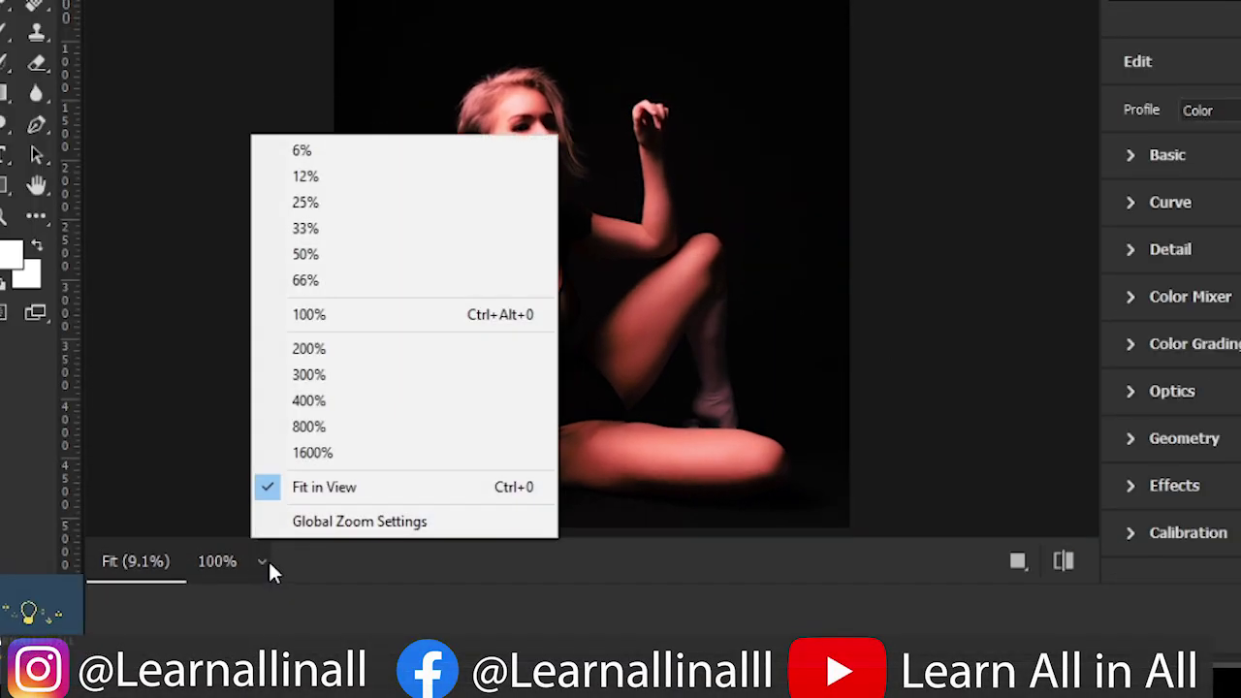
click(315, 229)
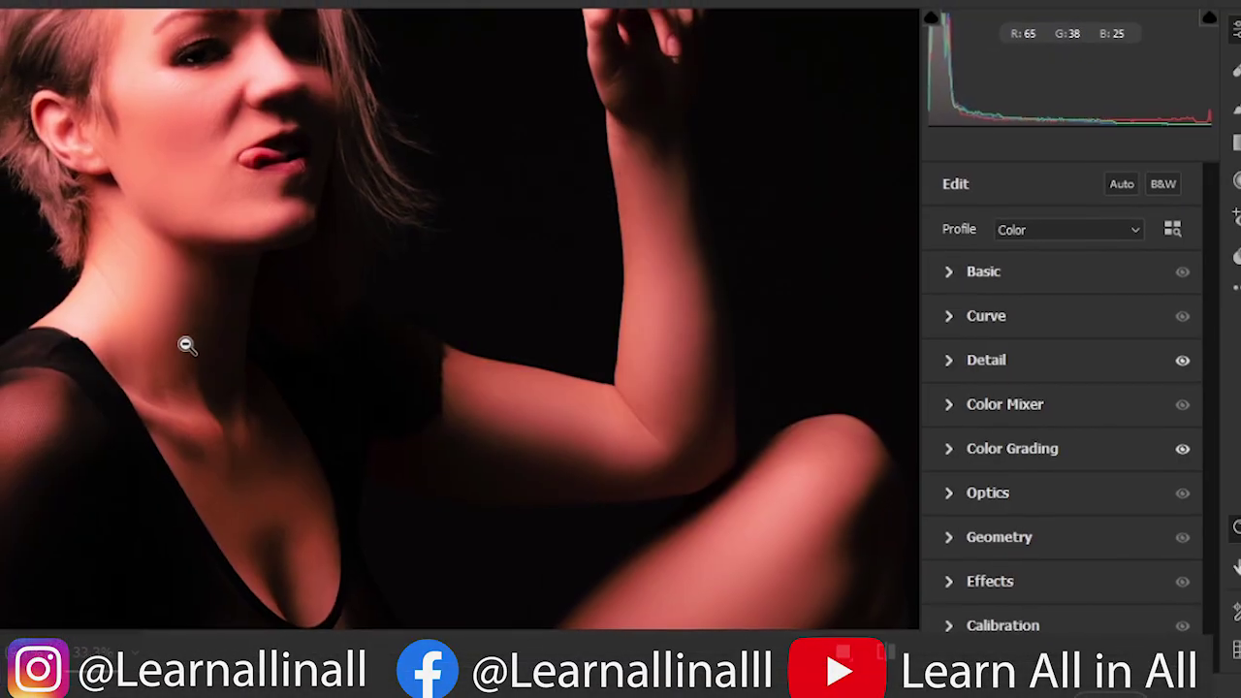
drag(346, 218, 458, 336)
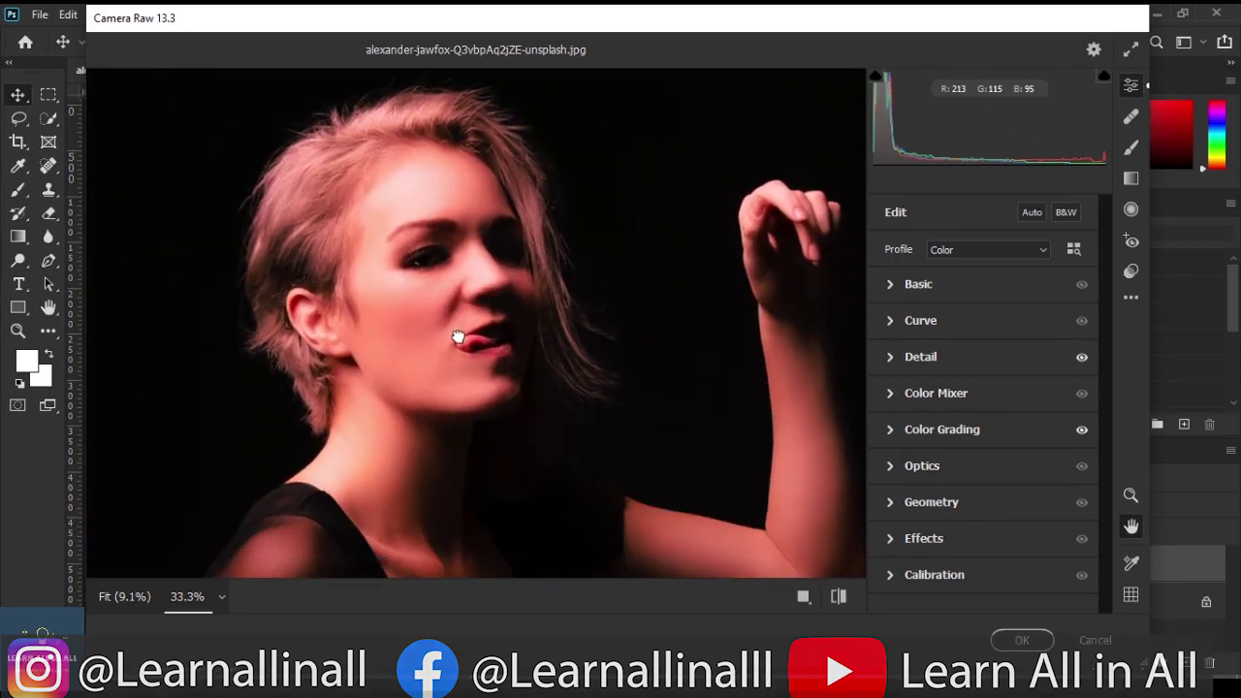
Toggle between the pink grade and the original several times, then apply the Camera Raw filter.
click(840, 598)
click(840, 598)
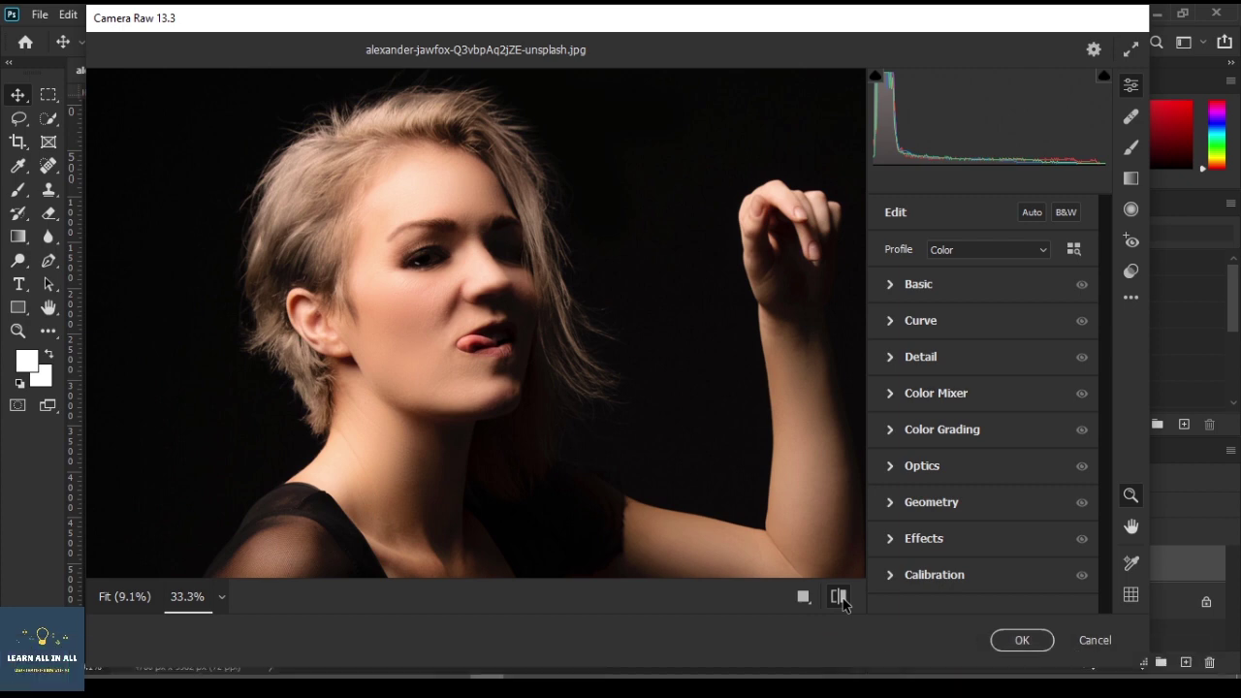
click(840, 599)
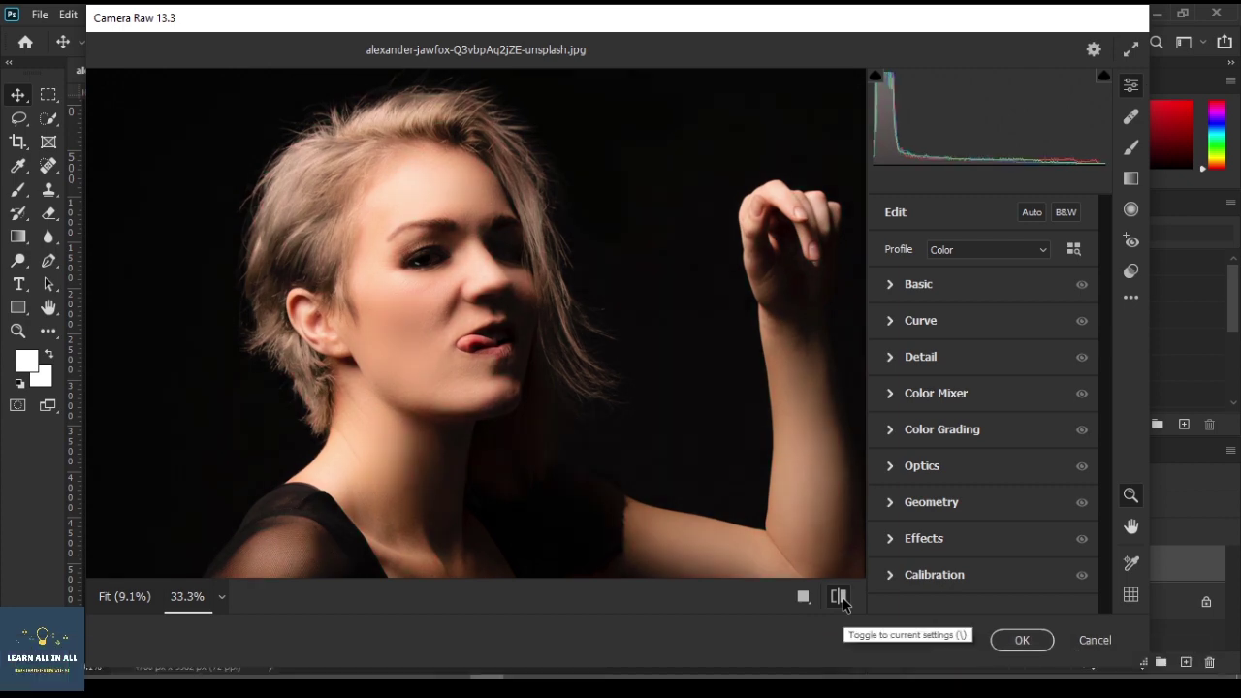
click(841, 598)
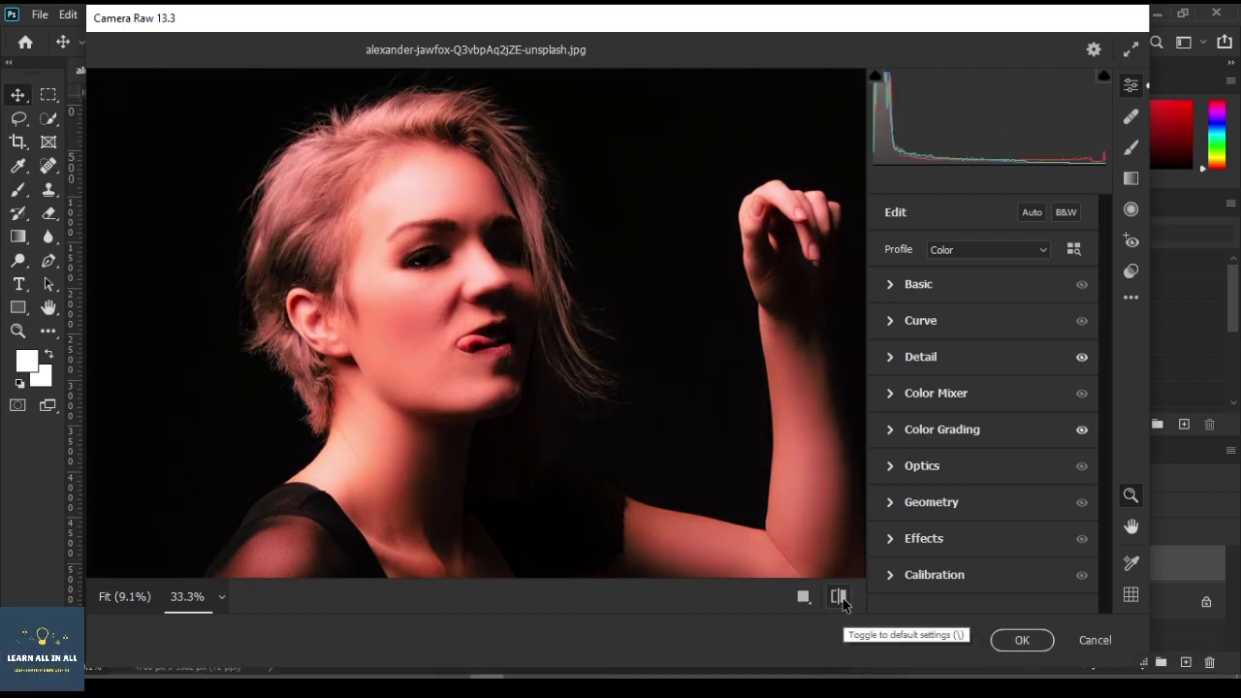
click(841, 598)
click(841, 598)
click(1021, 640)
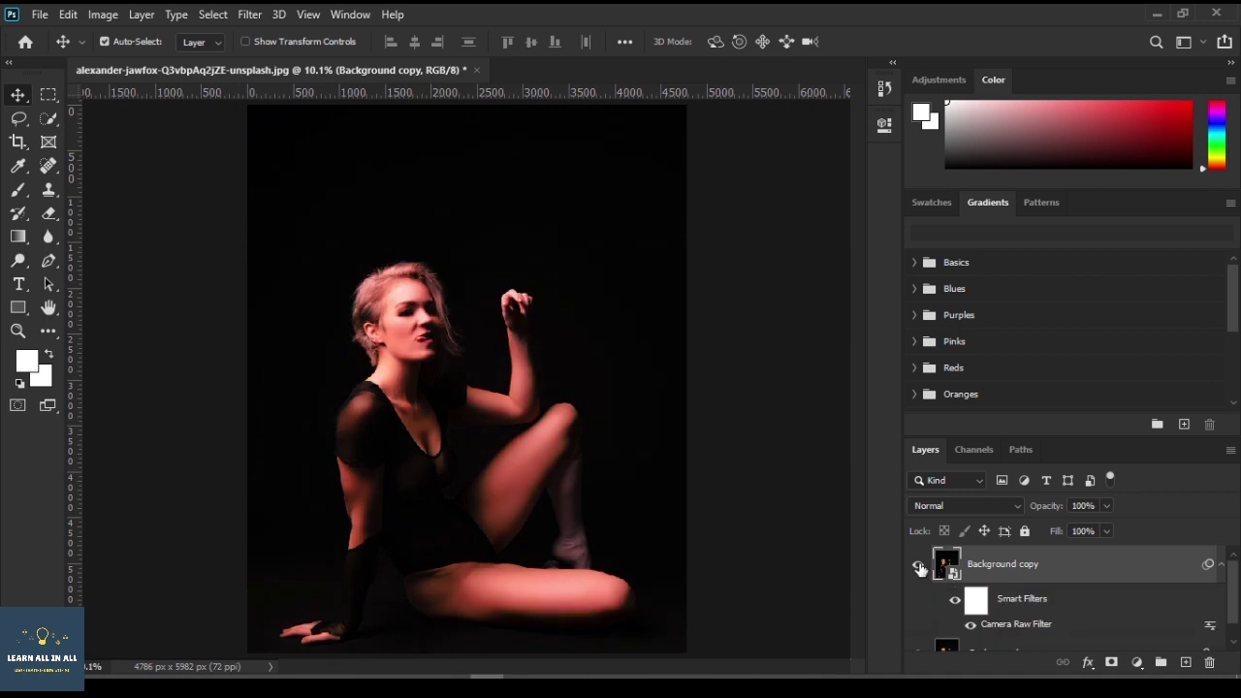
Toggle Background copy's visibility to compare against the original, leaving the pink-graded layer visible.
click(918, 564)
click(919, 566)
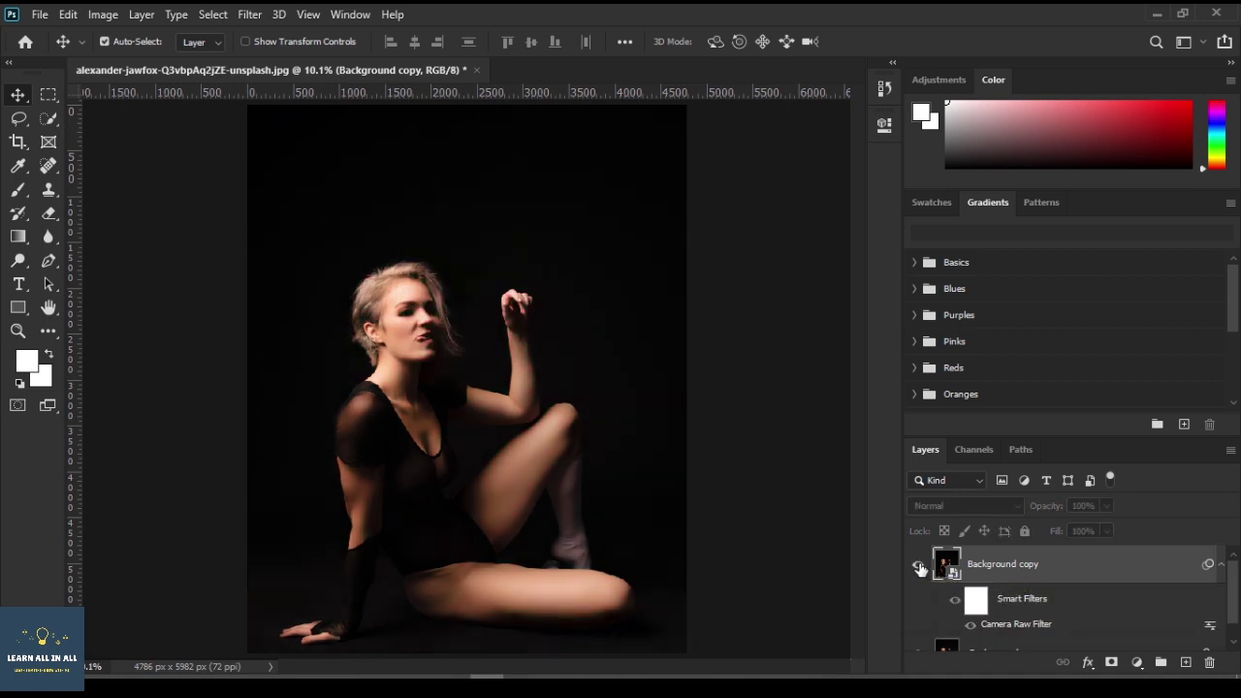
click(919, 566)
click(919, 566)
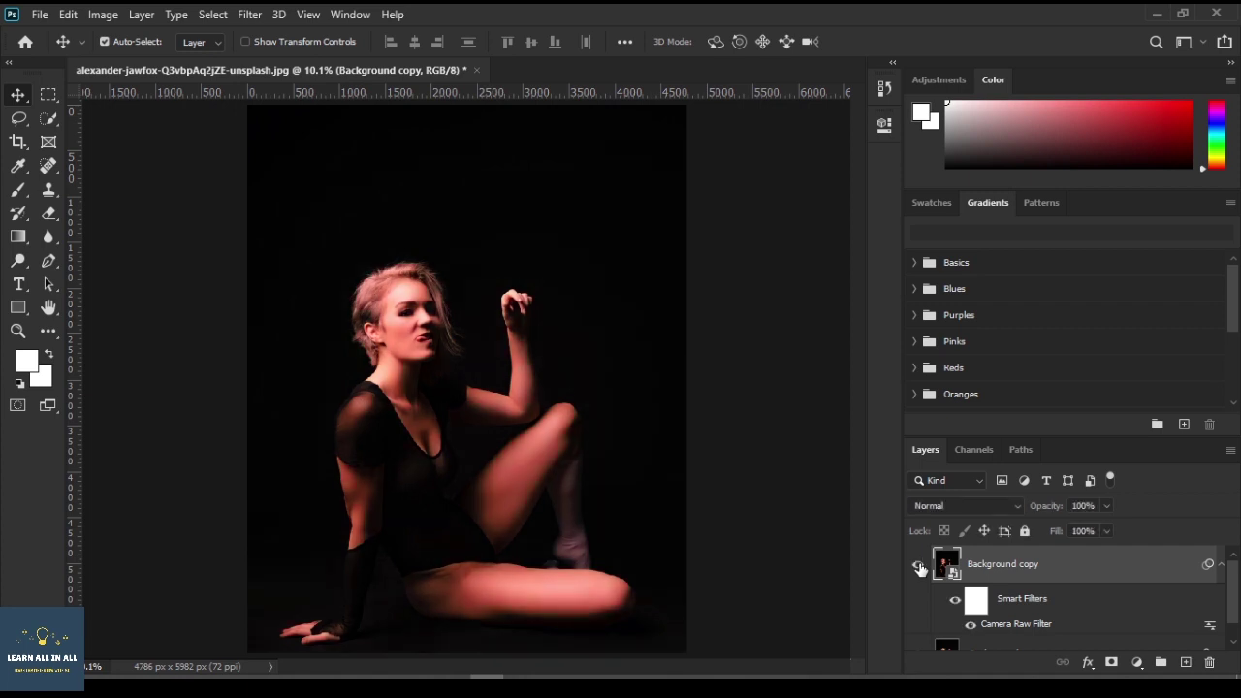
click(919, 566)
click(919, 566)
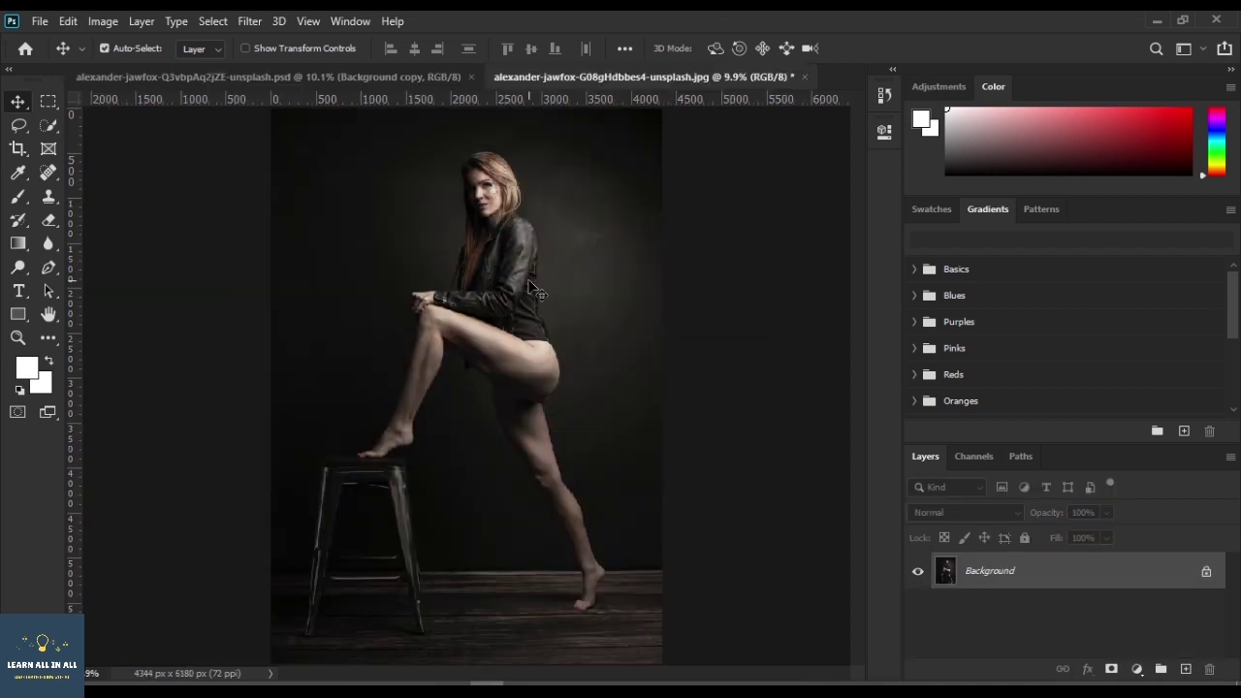
Duplicate the second portrait's Background layer as Background copy.
right_click(1082, 579)
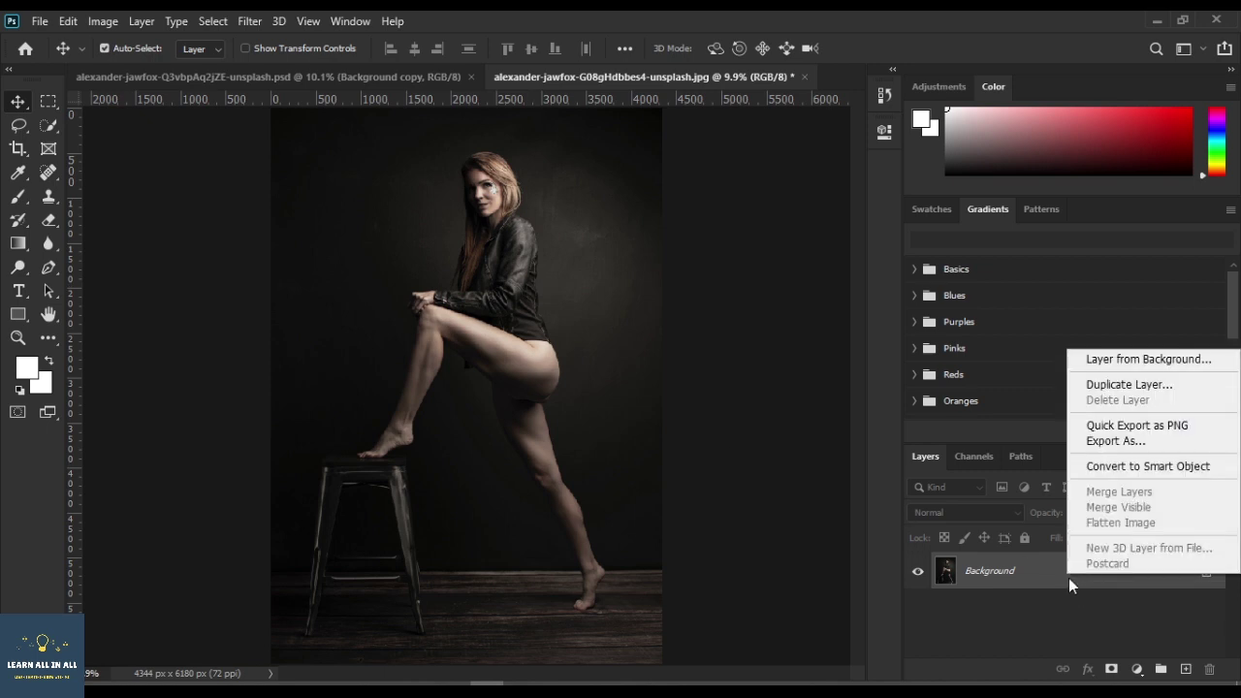
click(1126, 384)
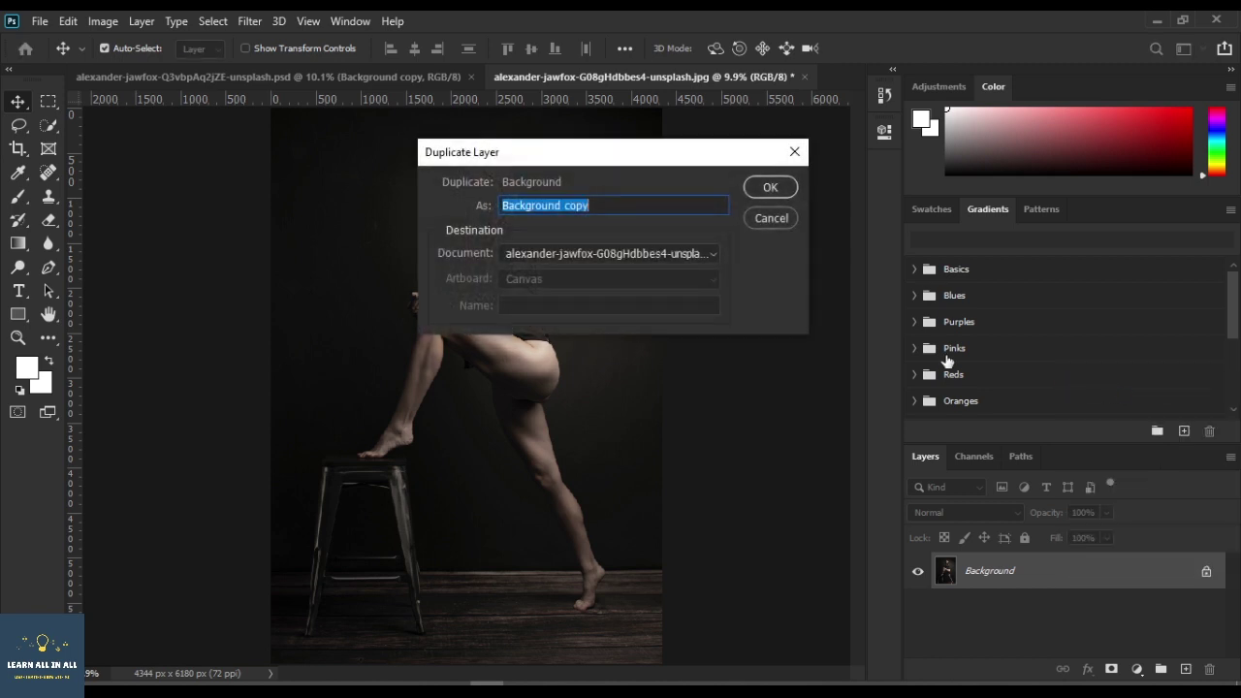
click(773, 186)
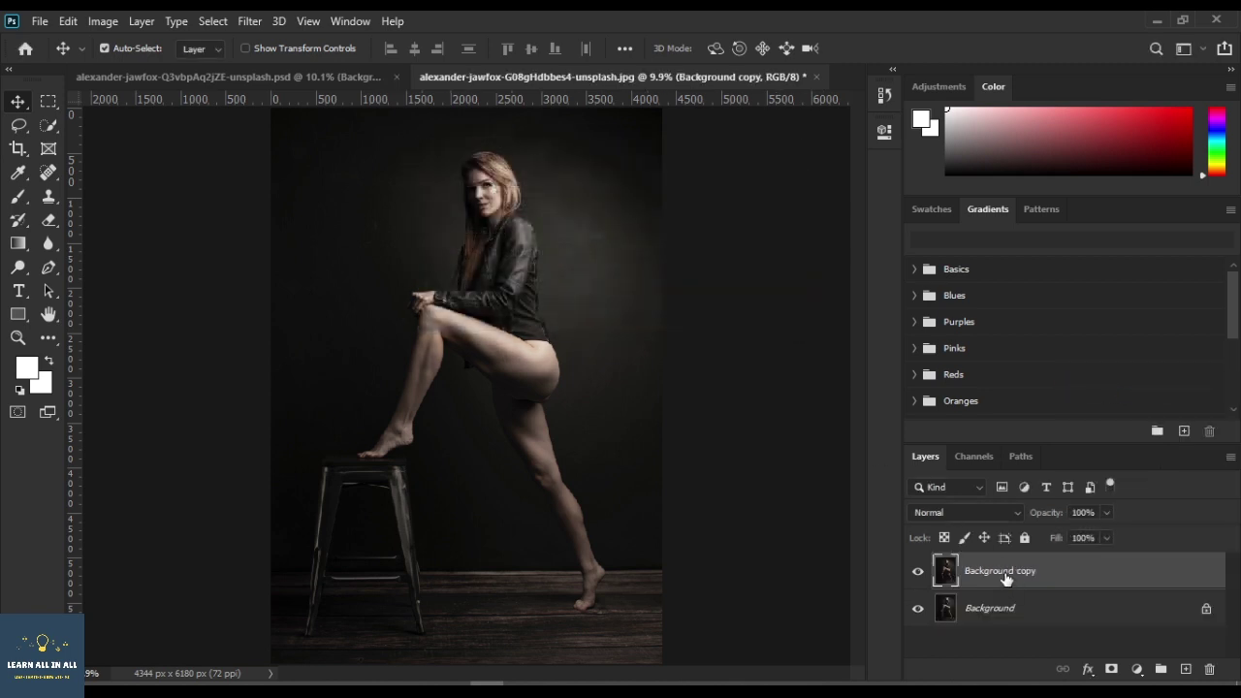
right_click(1005, 572)
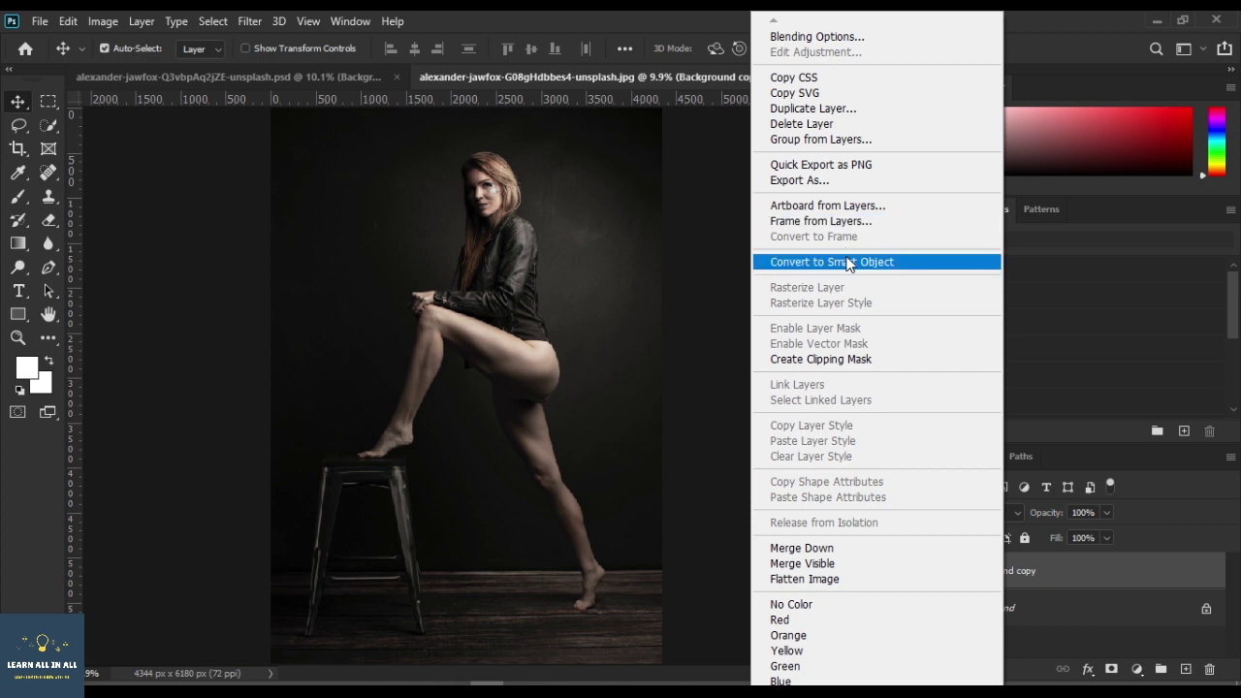
Convert the second portrait's Background copy to a Smart Object and launch the Camera Raw Filter.
click(845, 261)
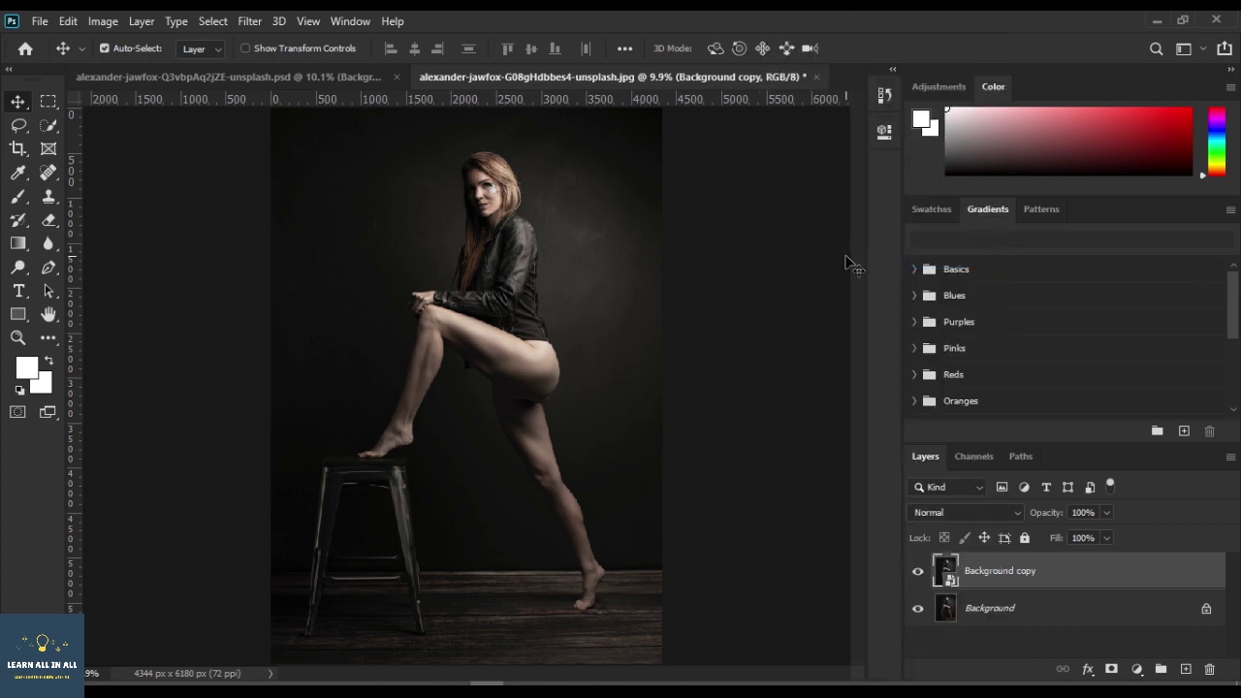
click(244, 21)
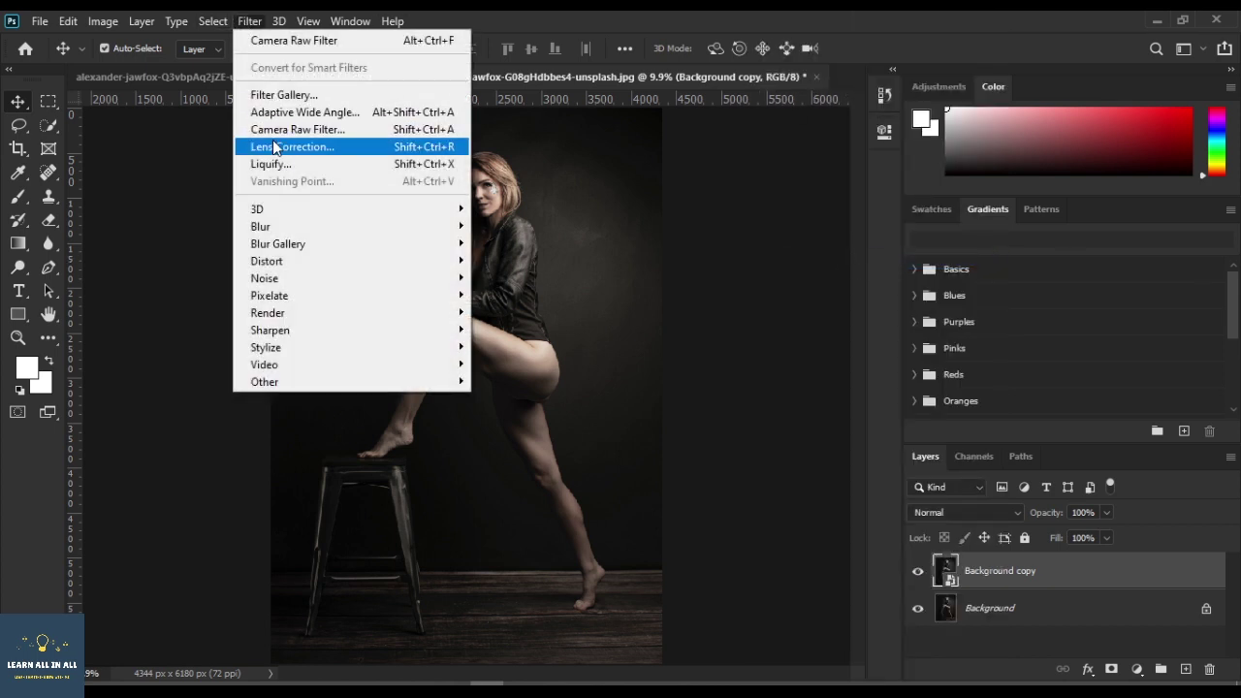
click(273, 131)
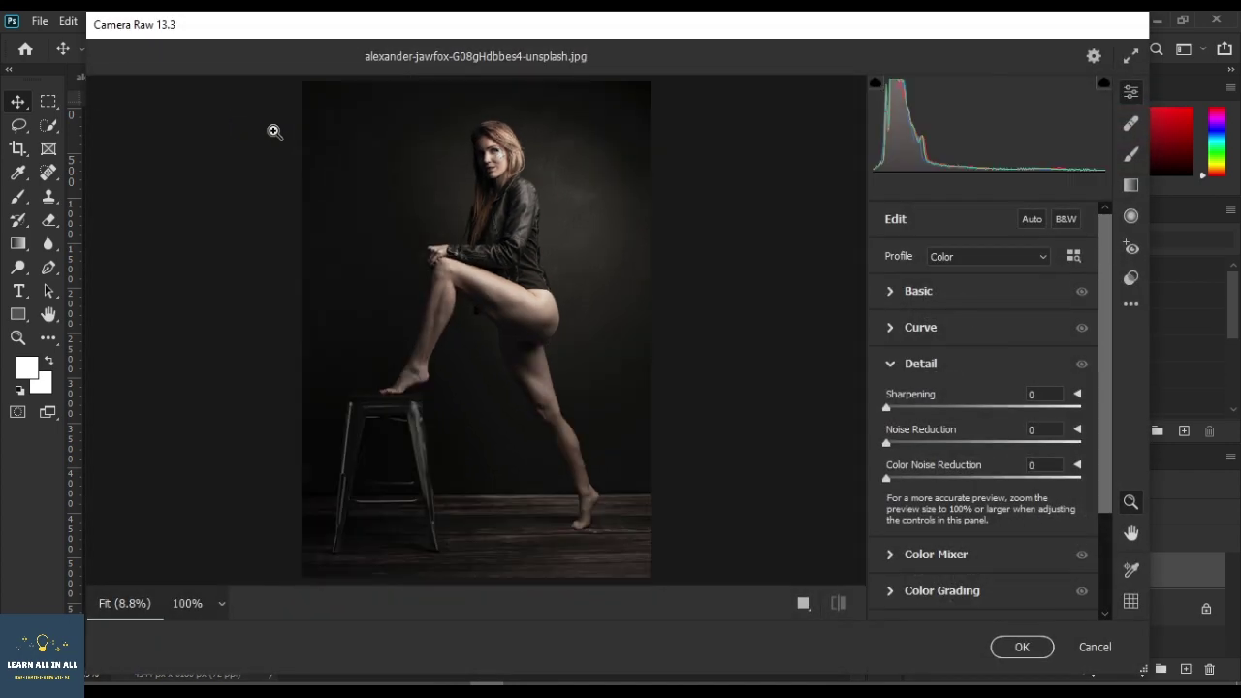
Grade with slightly brightened magenta midtones, shadows at L -28, and highlights warmed to H 41, S 46.
click(890, 365)
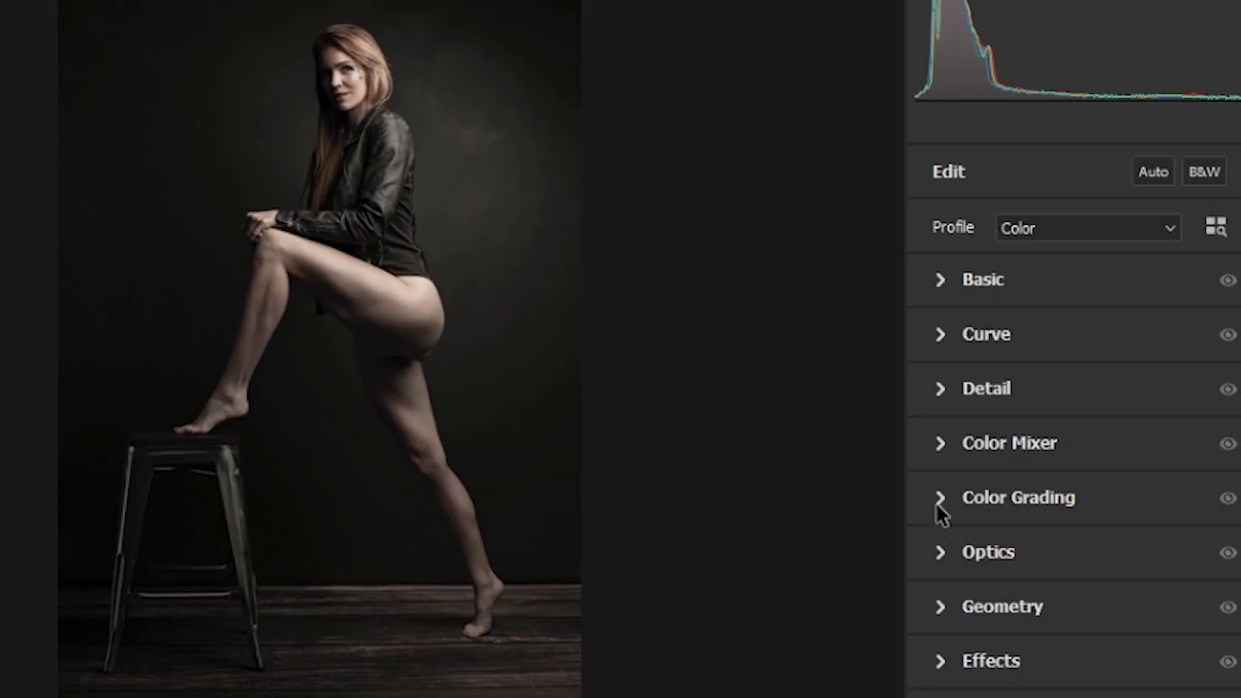
click(939, 499)
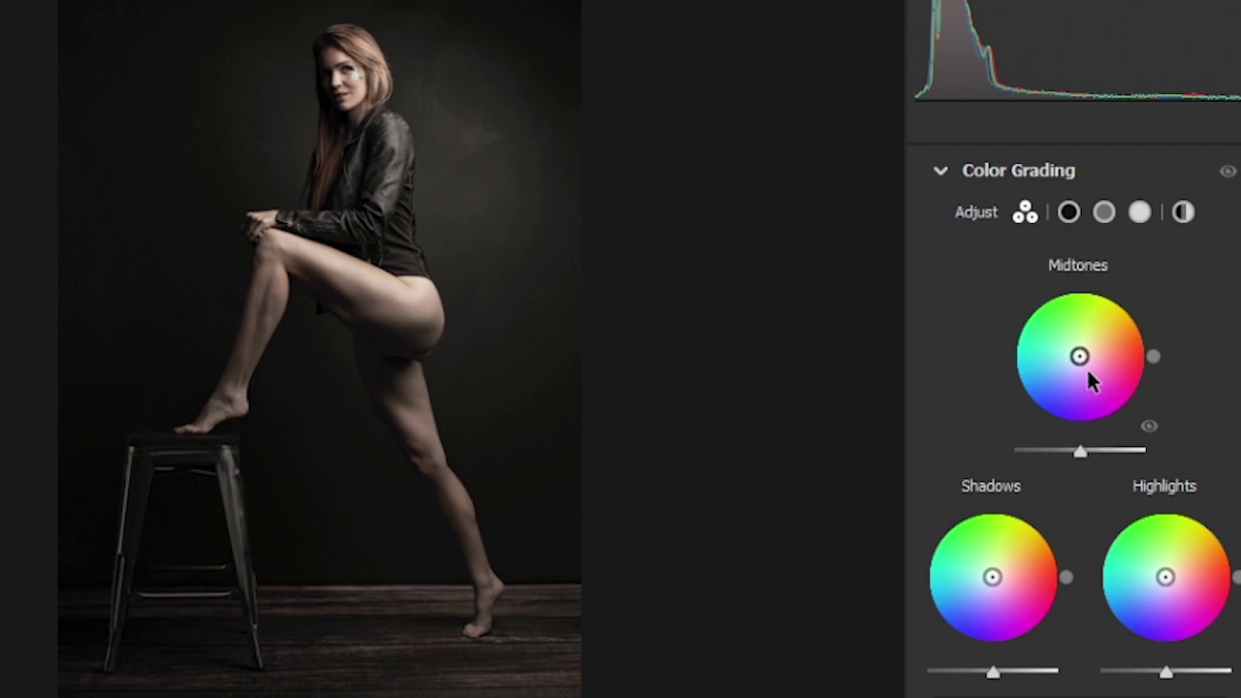
drag(1079, 356, 1100, 374)
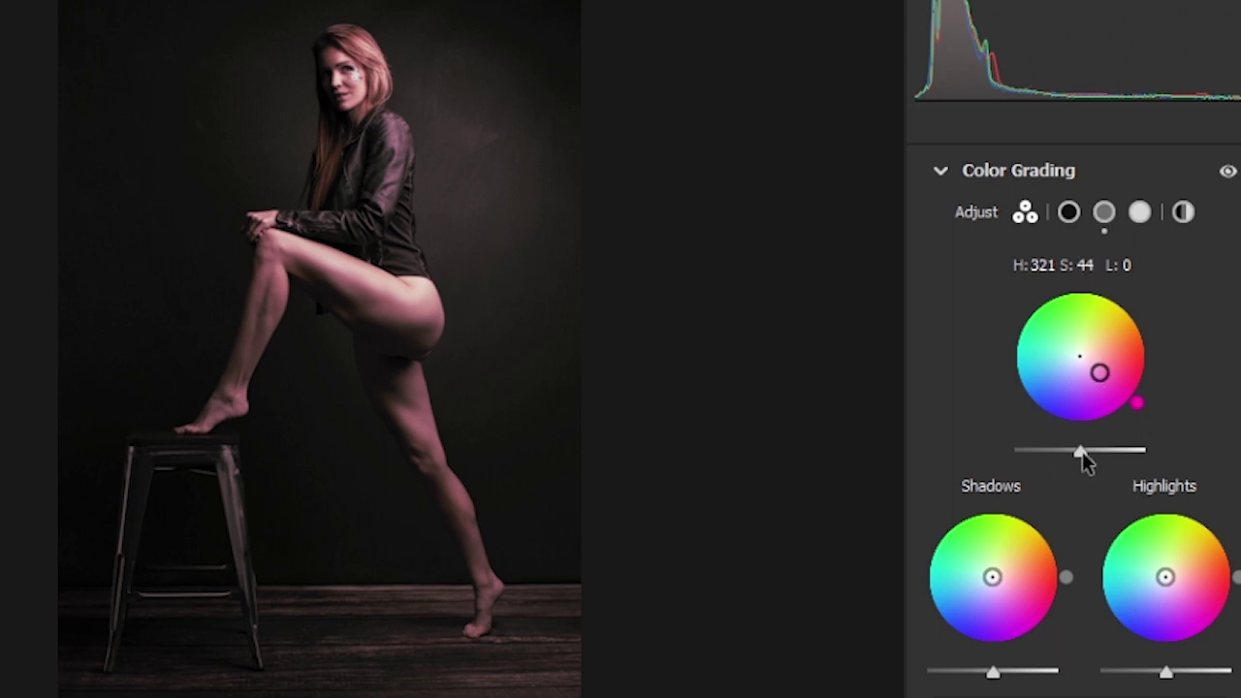
drag(1080, 451, 1092, 453)
drag(992, 671, 977, 673)
drag(1165, 577, 1183, 565)
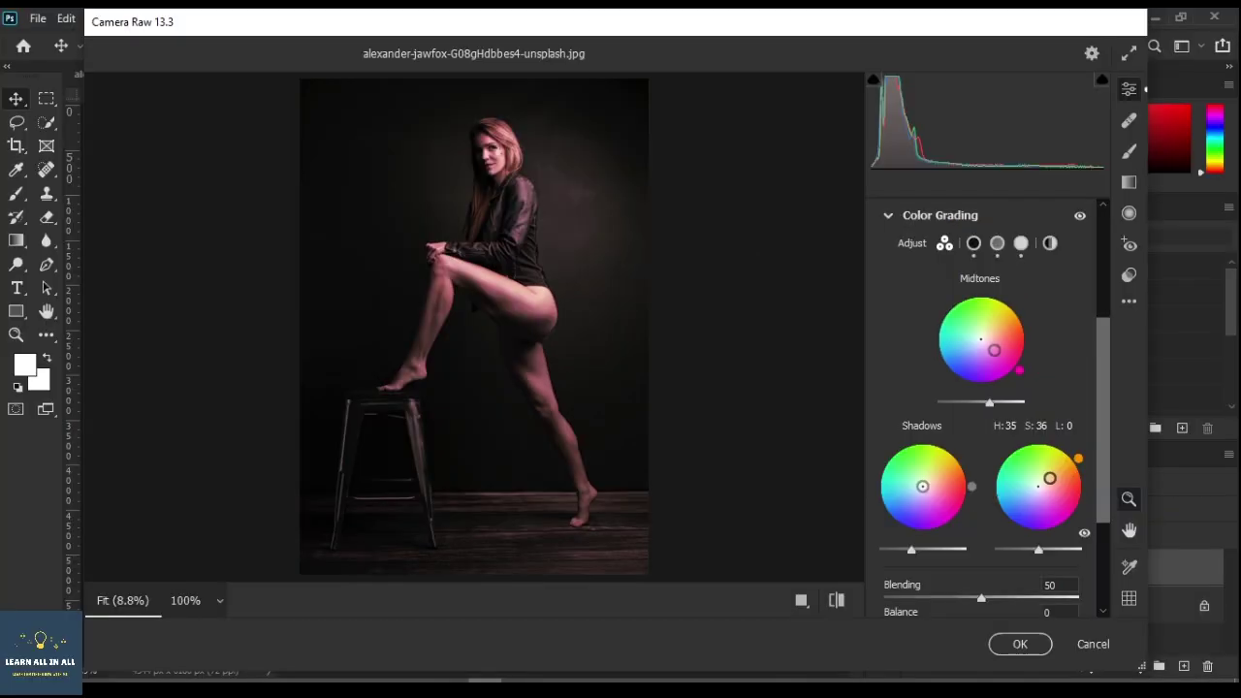
drag(1050, 477, 1052, 474)
Zoom the preview to 33% in side-by-side before/after view, centred on the woman's face.
click(219, 607)
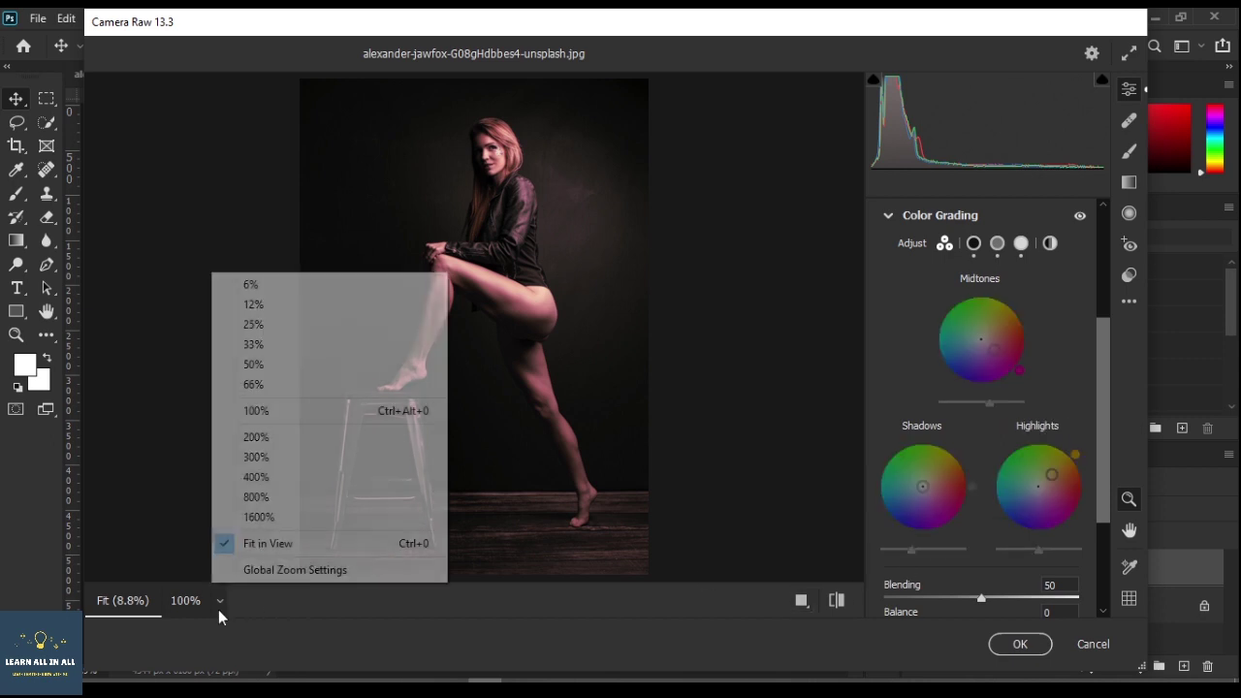
click(274, 345)
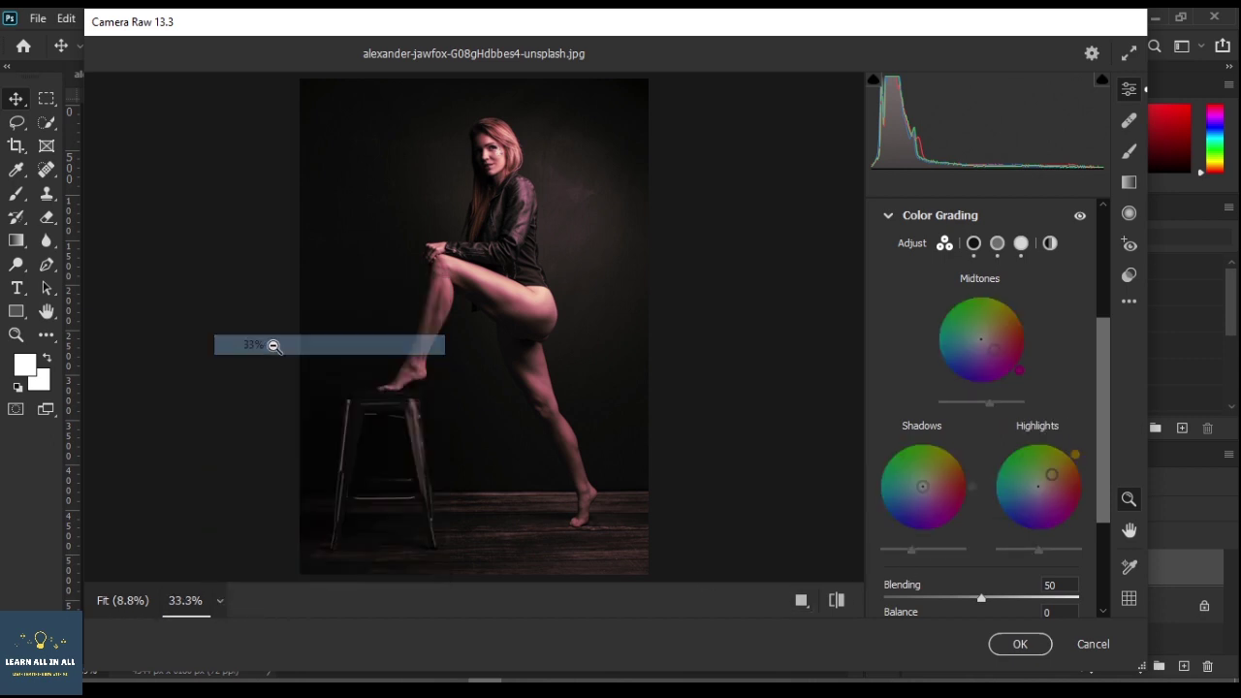
key(space)
drag(523, 330, 584, 471)
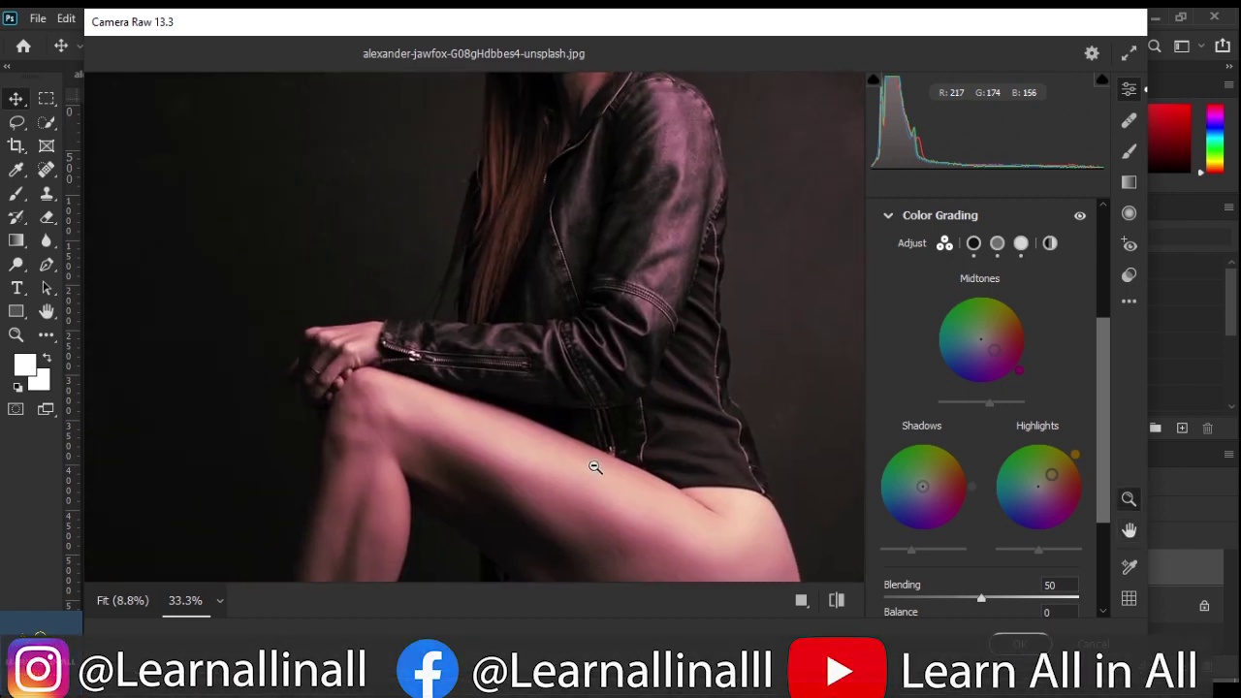
click(800, 600)
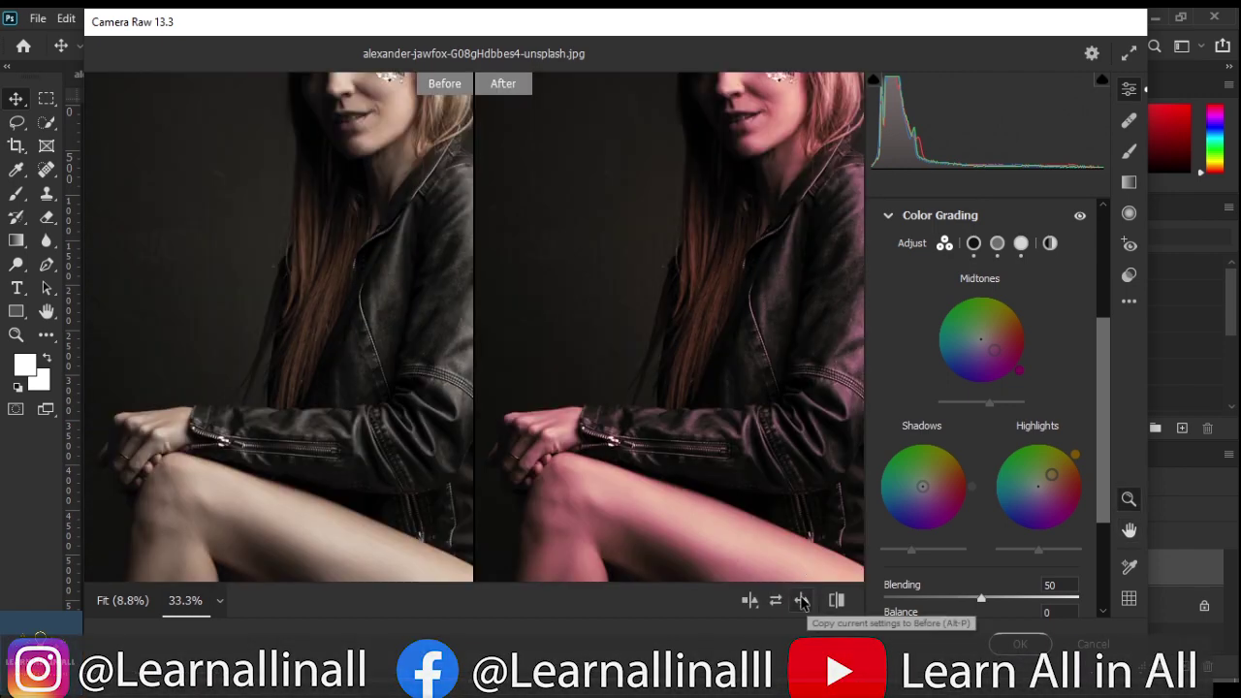
key(space)
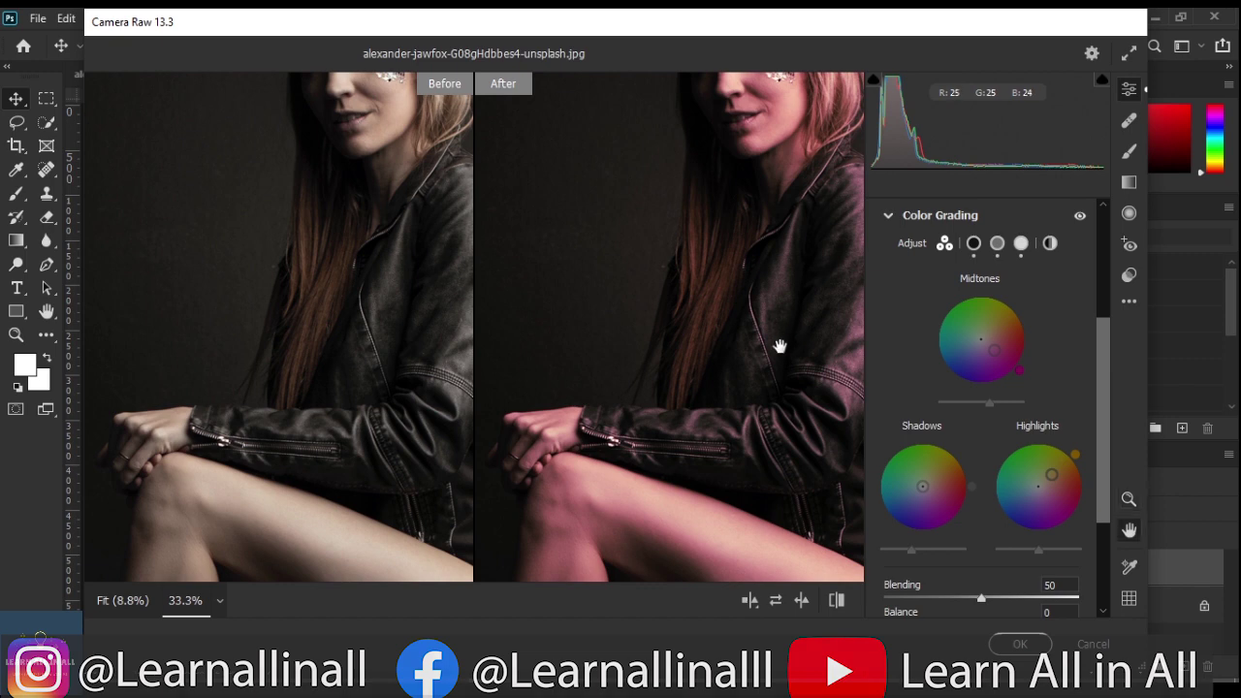
drag(779, 346, 749, 473)
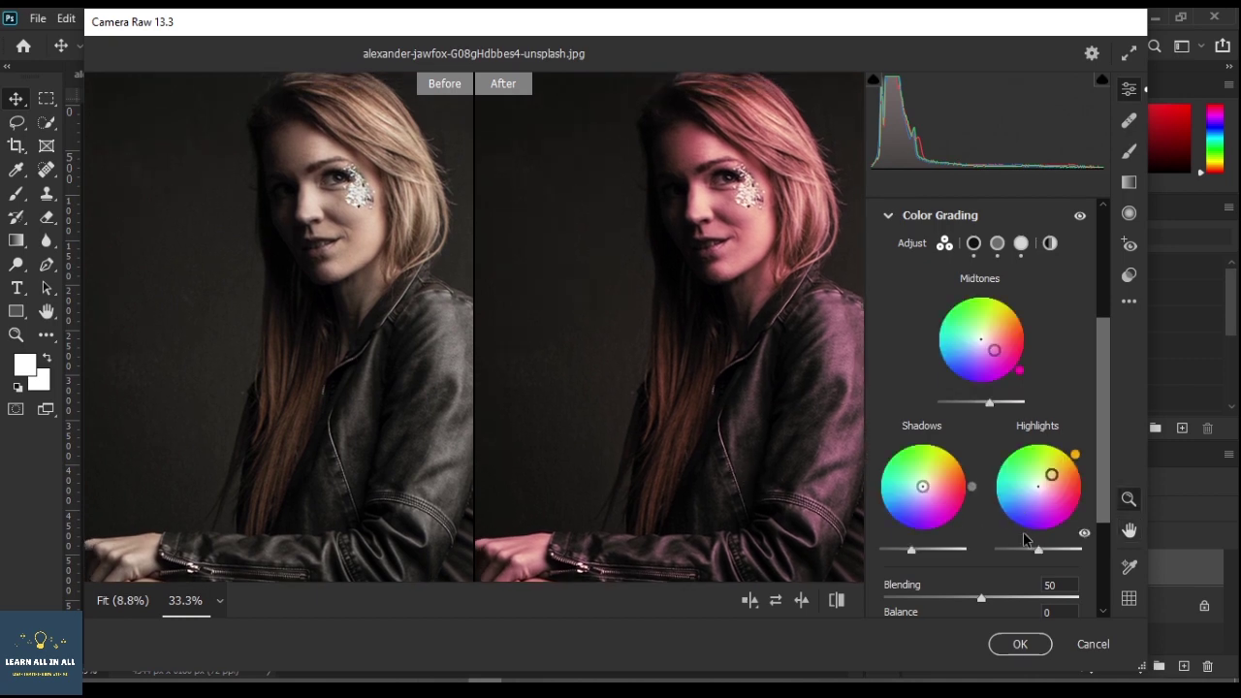
Warm the highlights tint slightly, fit both previews in the window, and collapse Color Grading.
drag(1052, 474, 1056, 472)
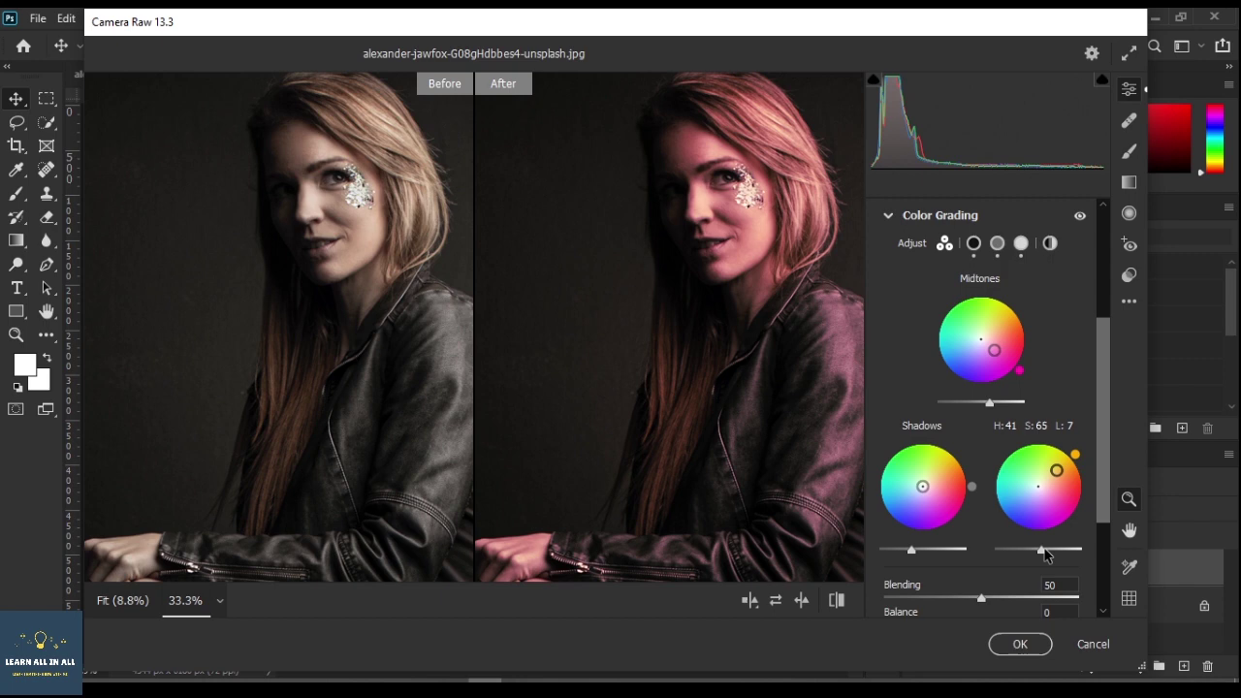
click(221, 605)
click(249, 541)
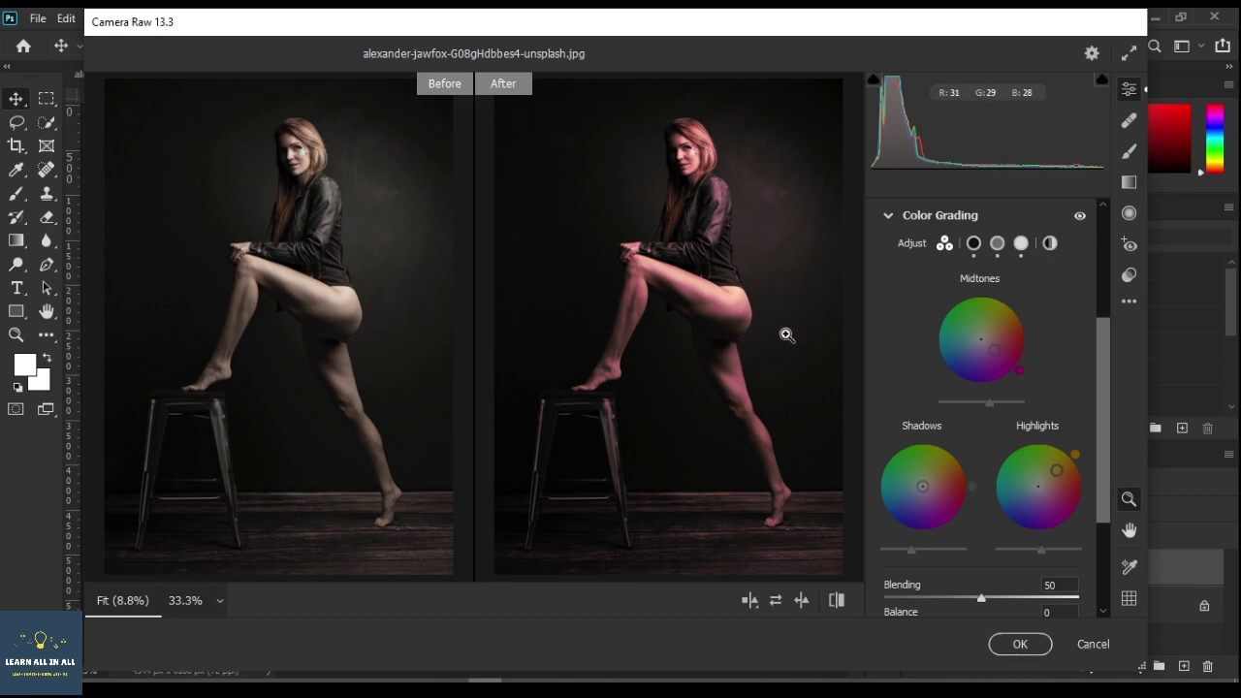
click(894, 217)
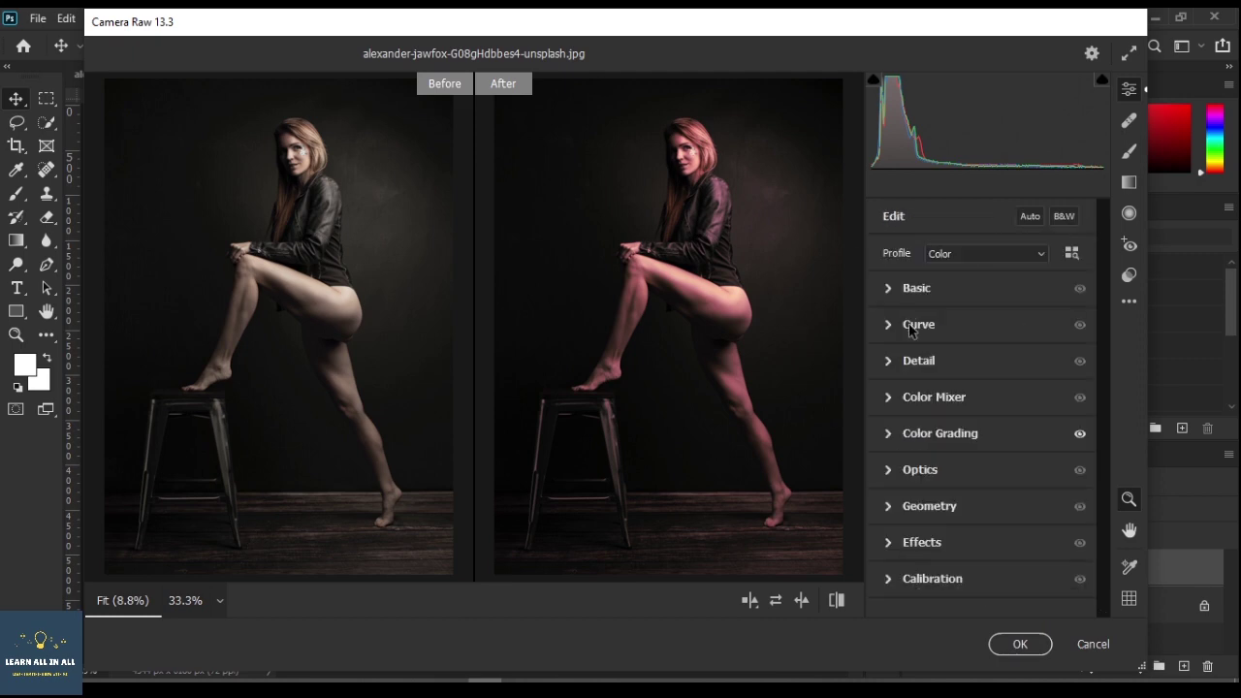
Show a single graded image at 33% zoom on the jacket and expand the Detail settings.
click(750, 600)
click(825, 469)
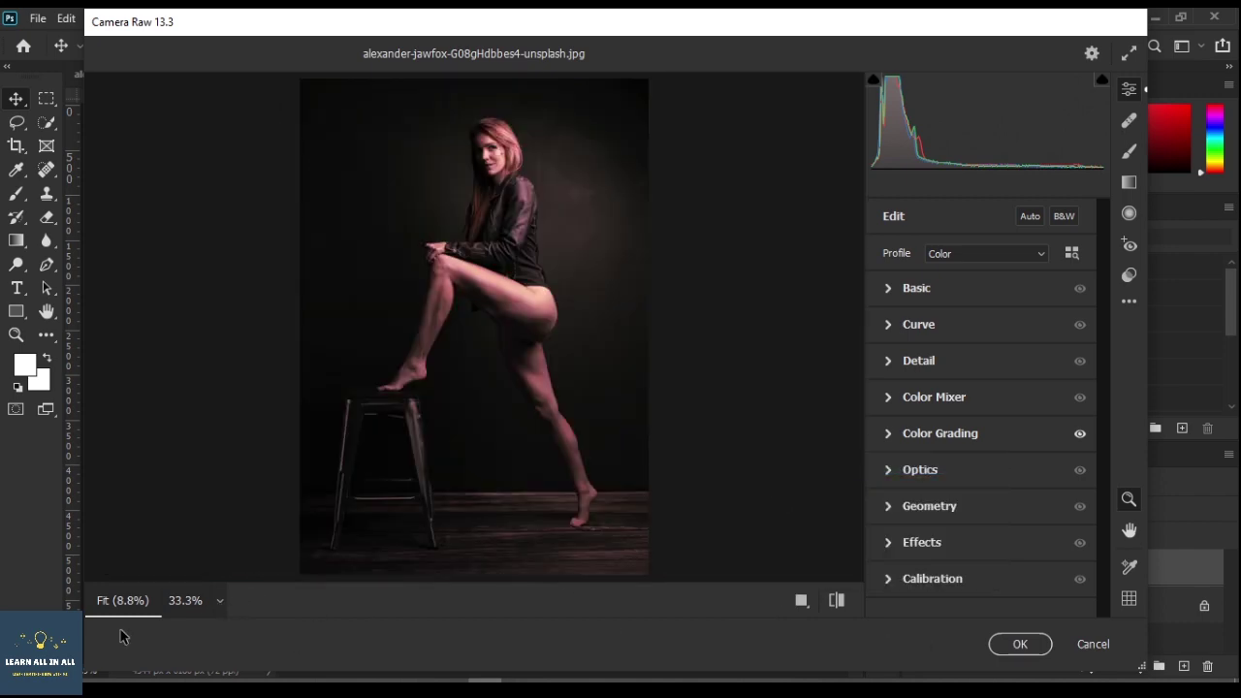
click(219, 600)
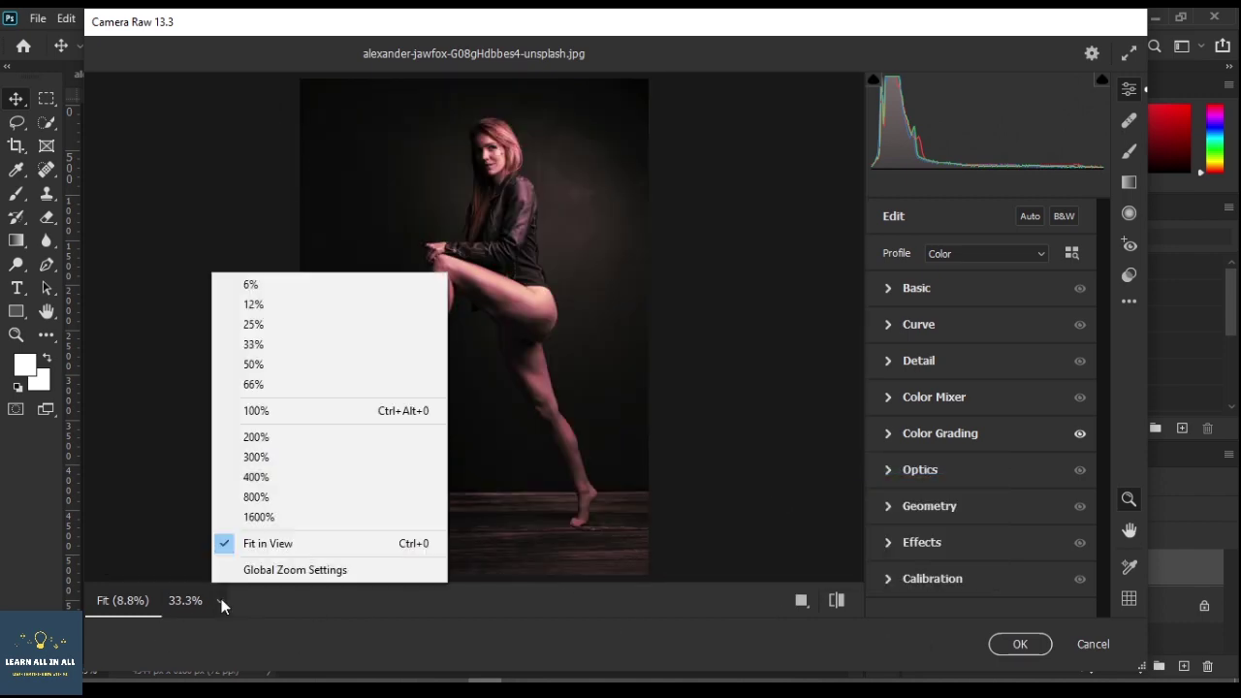
click(267, 344)
drag(501, 155, 504, 407)
scroll(539, 197, up, 3)
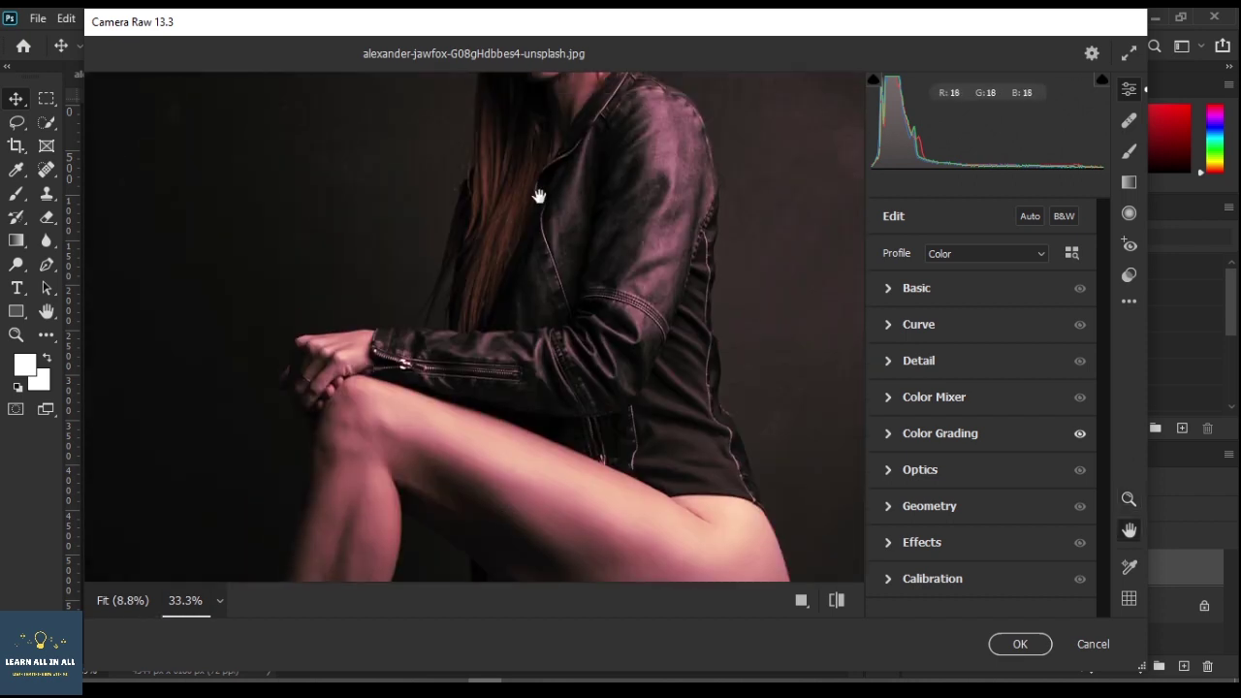
scroll(527, 418, up, 10)
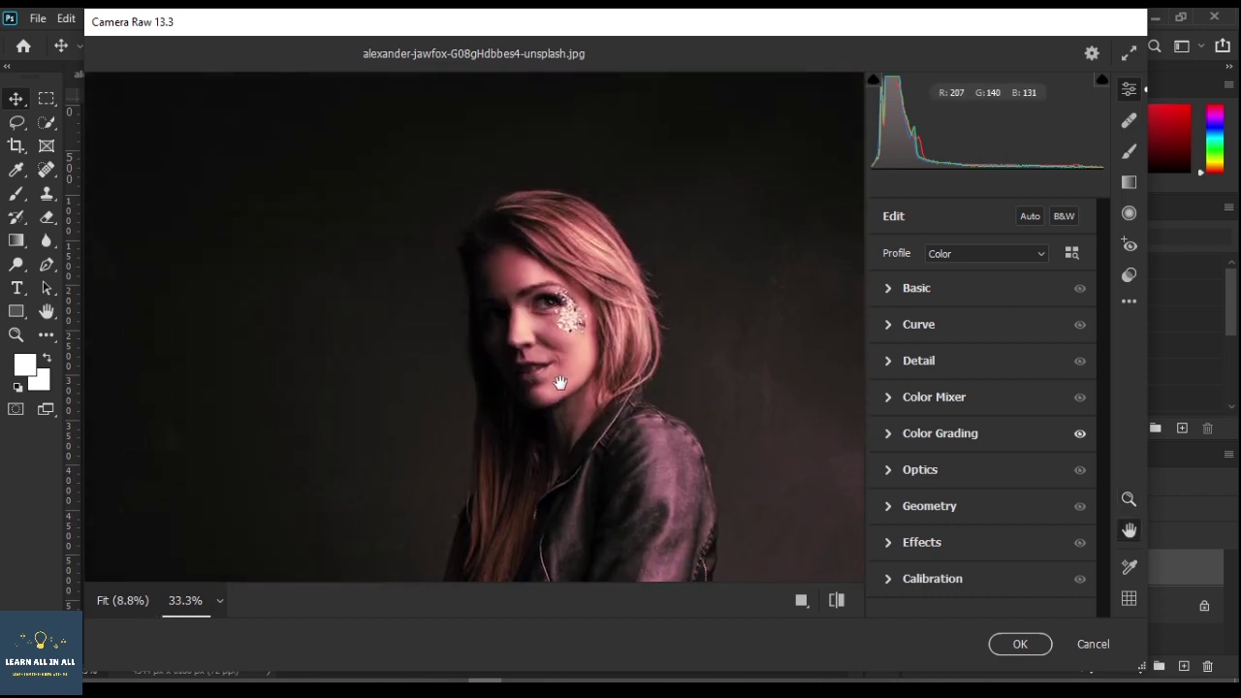
key(z)
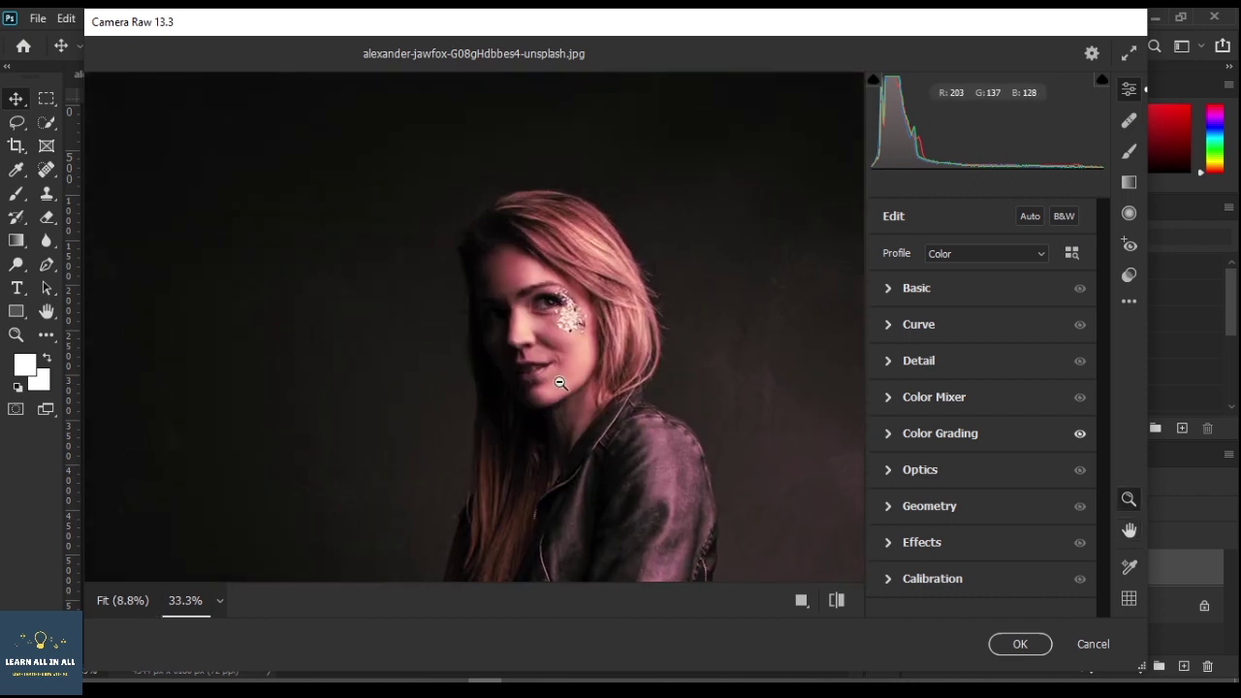
click(889, 362)
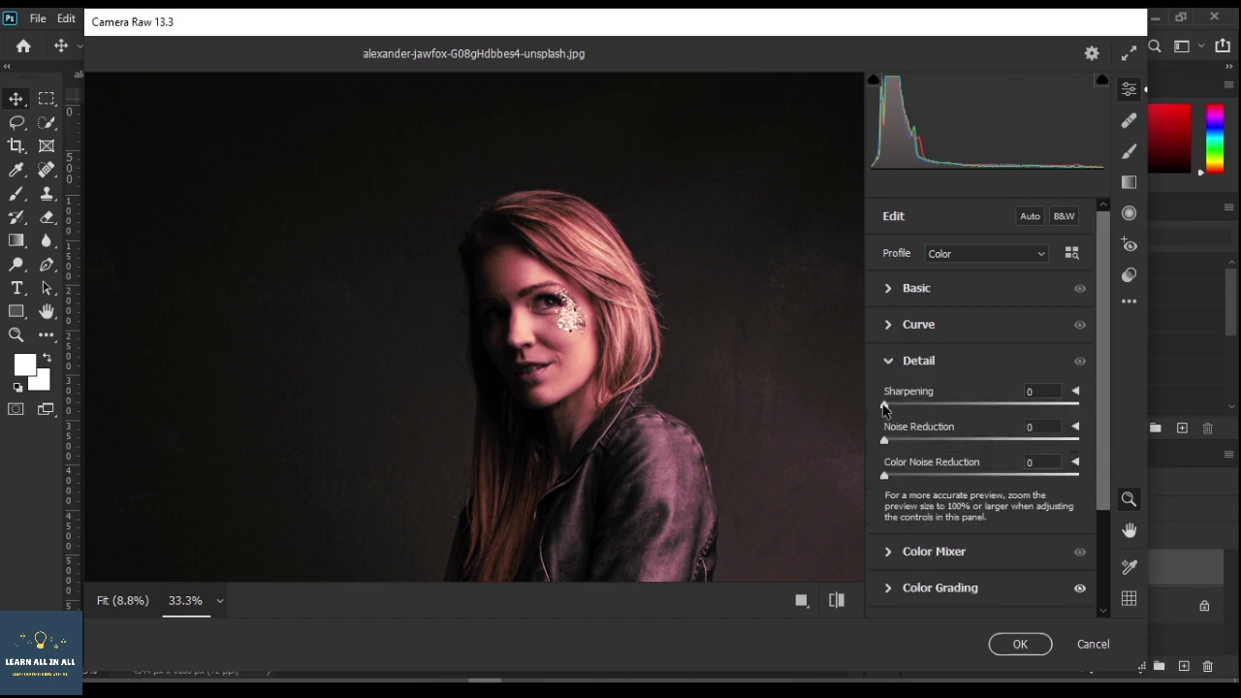
Raise Sharpening to 41 and centre the woman's face in the preview at 50% zoom.
click(885, 405)
drag(885, 407, 937, 408)
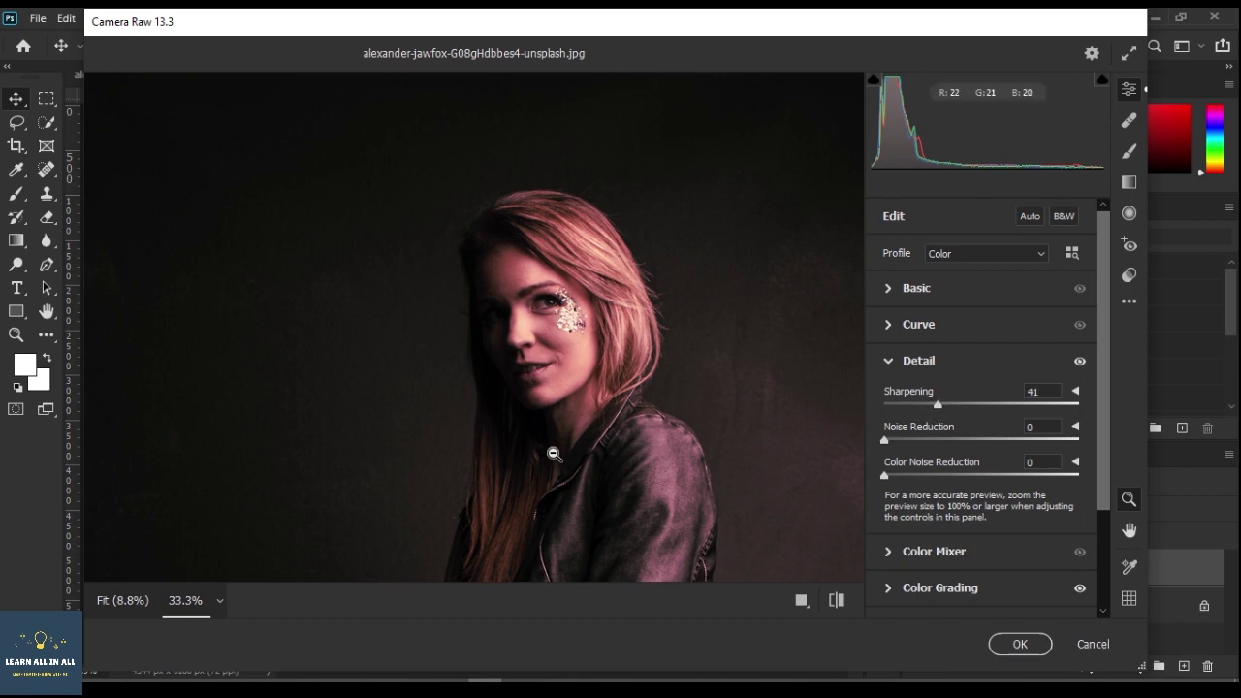
click(216, 601)
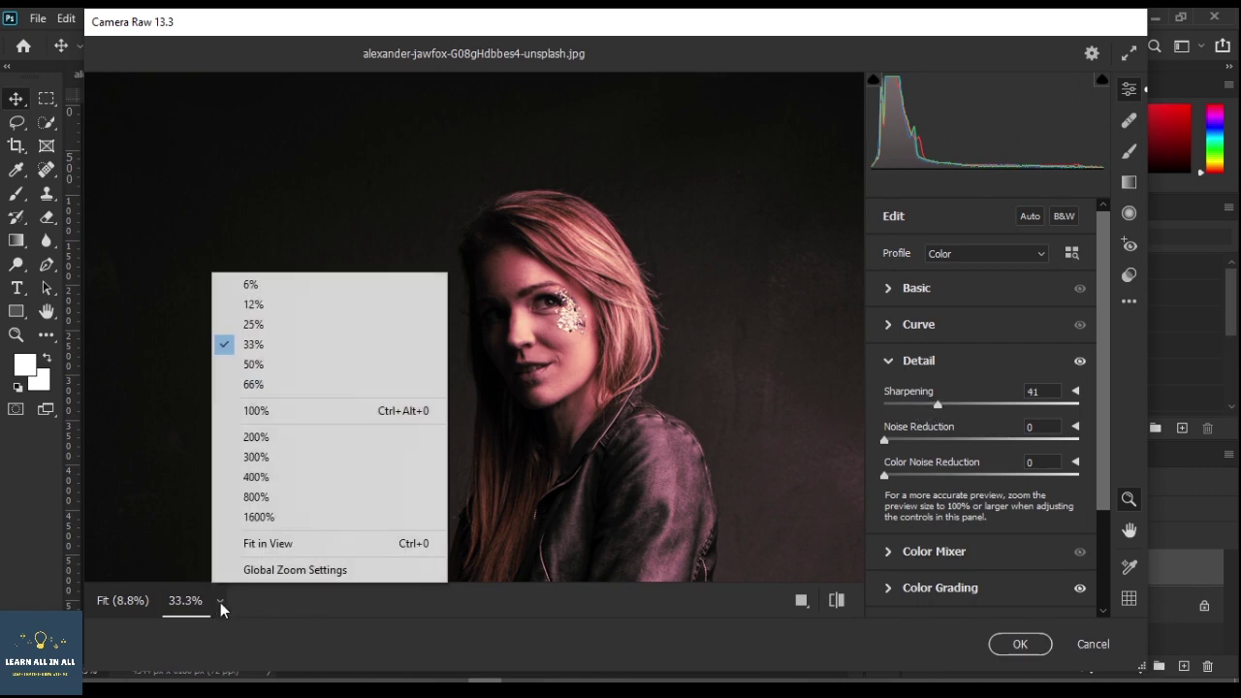
click(254, 365)
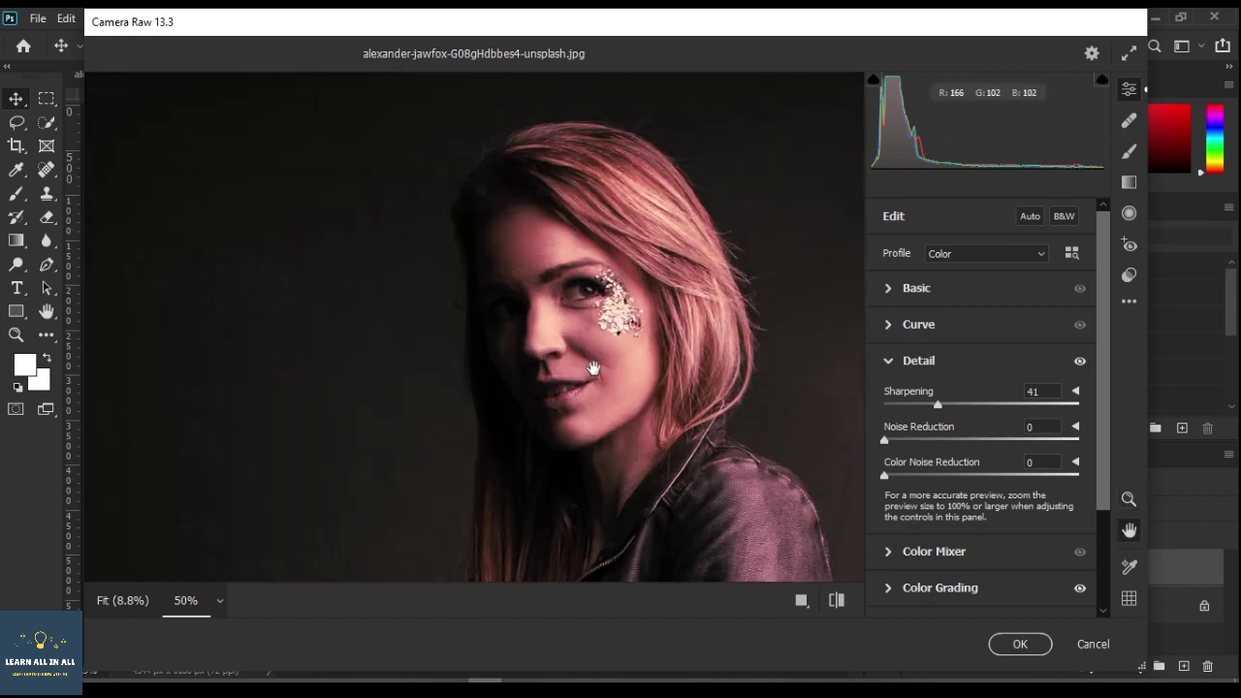
drag(593, 369, 589, 334)
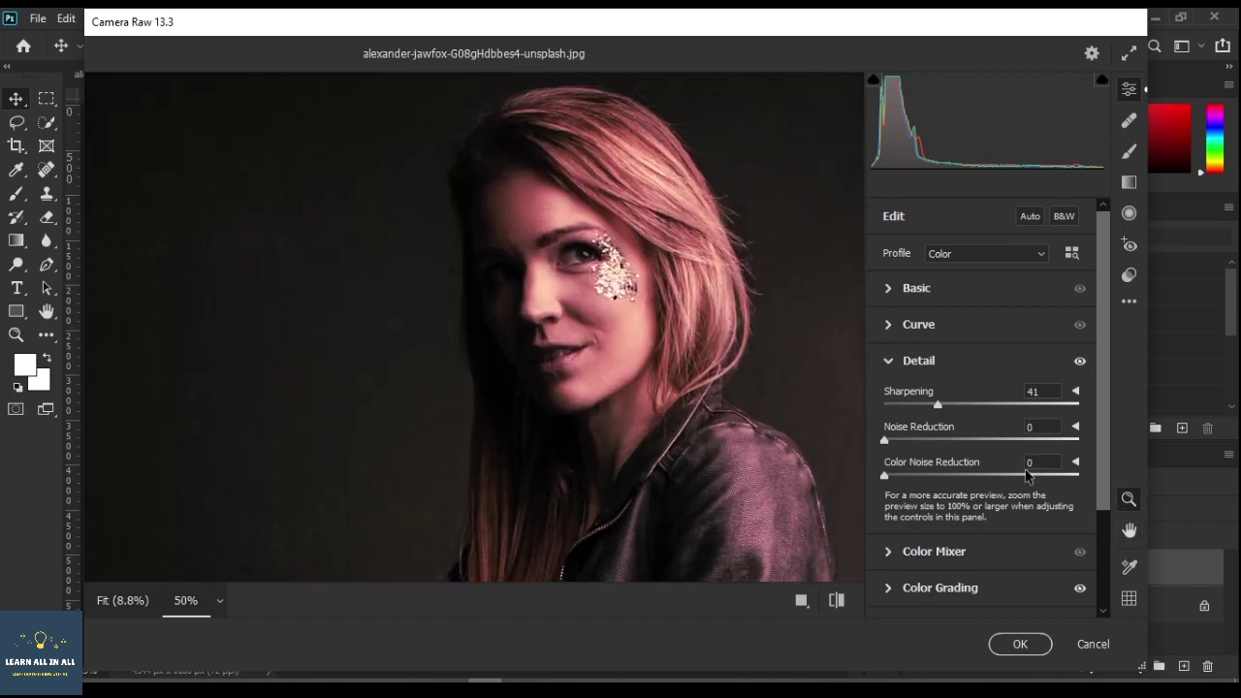
Raise Noise Reduction to 34 while viewing the face at 66% zoom.
drag(886, 441, 932, 440)
click(219, 602)
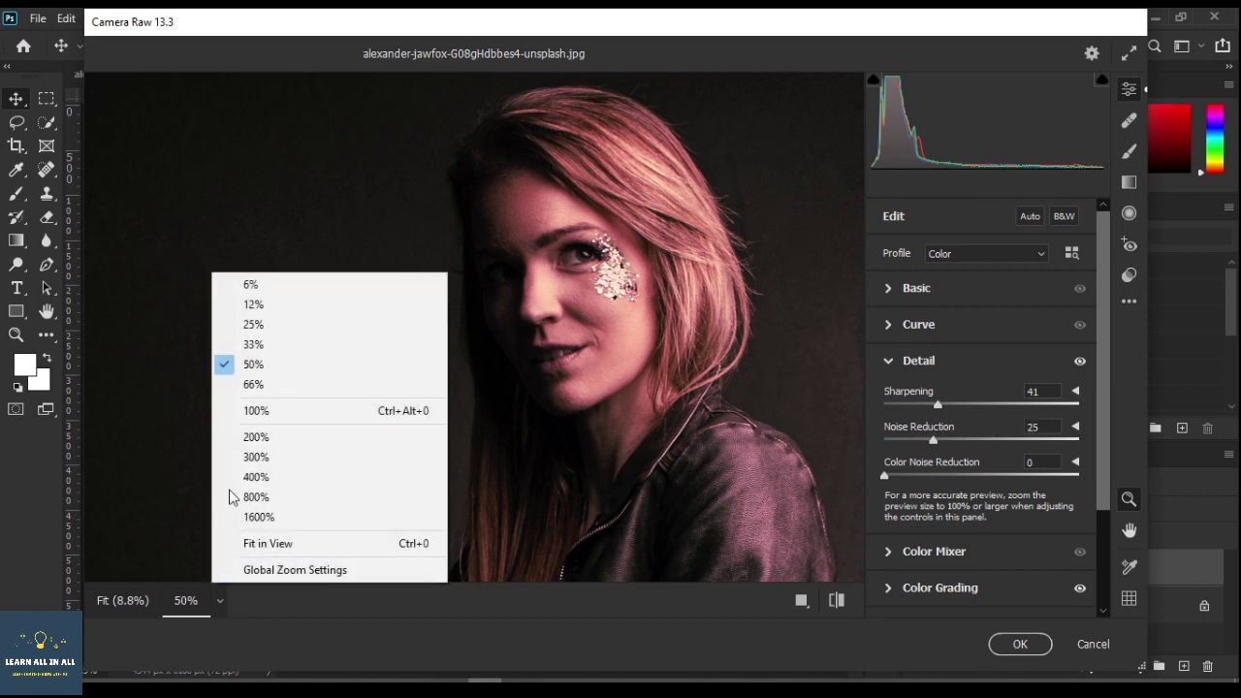
click(260, 391)
key(h)
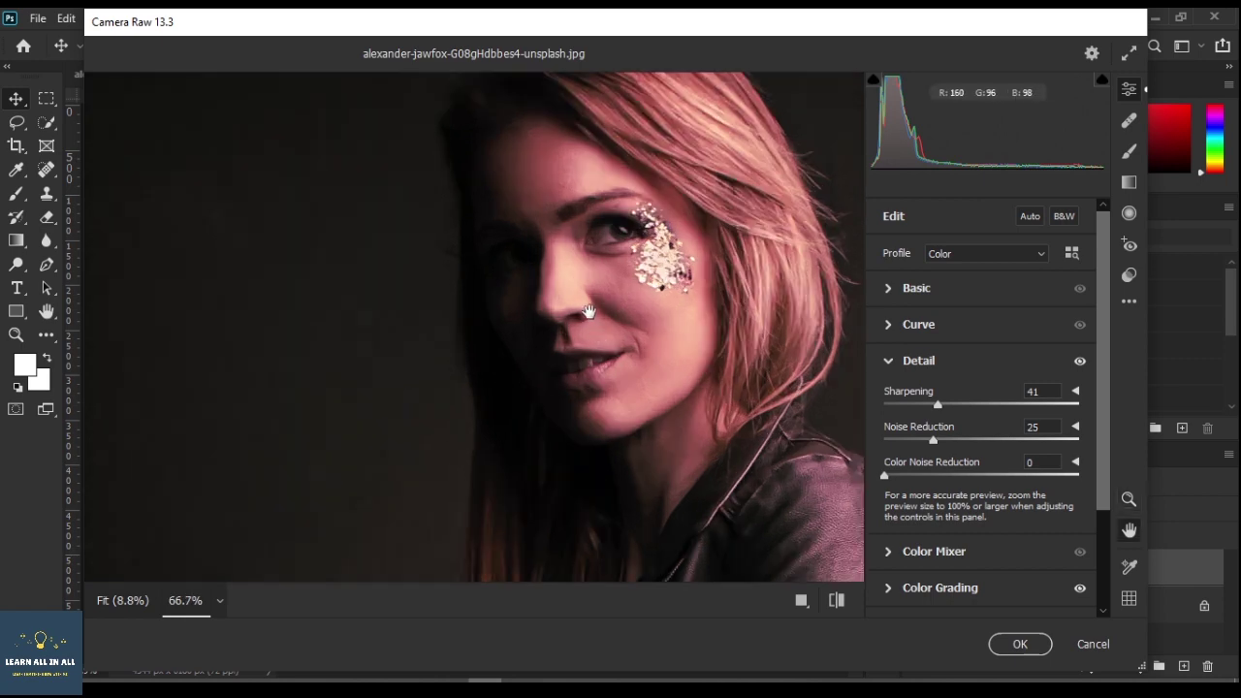
drag(590, 329, 545, 438)
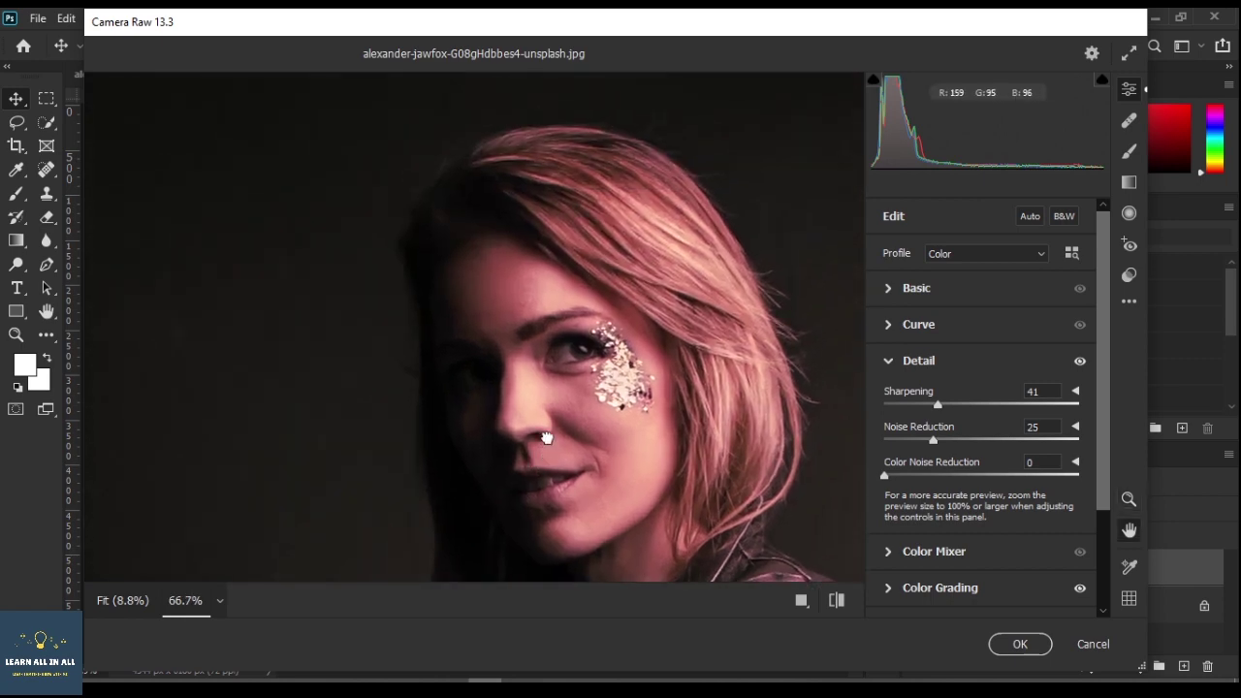
key(z)
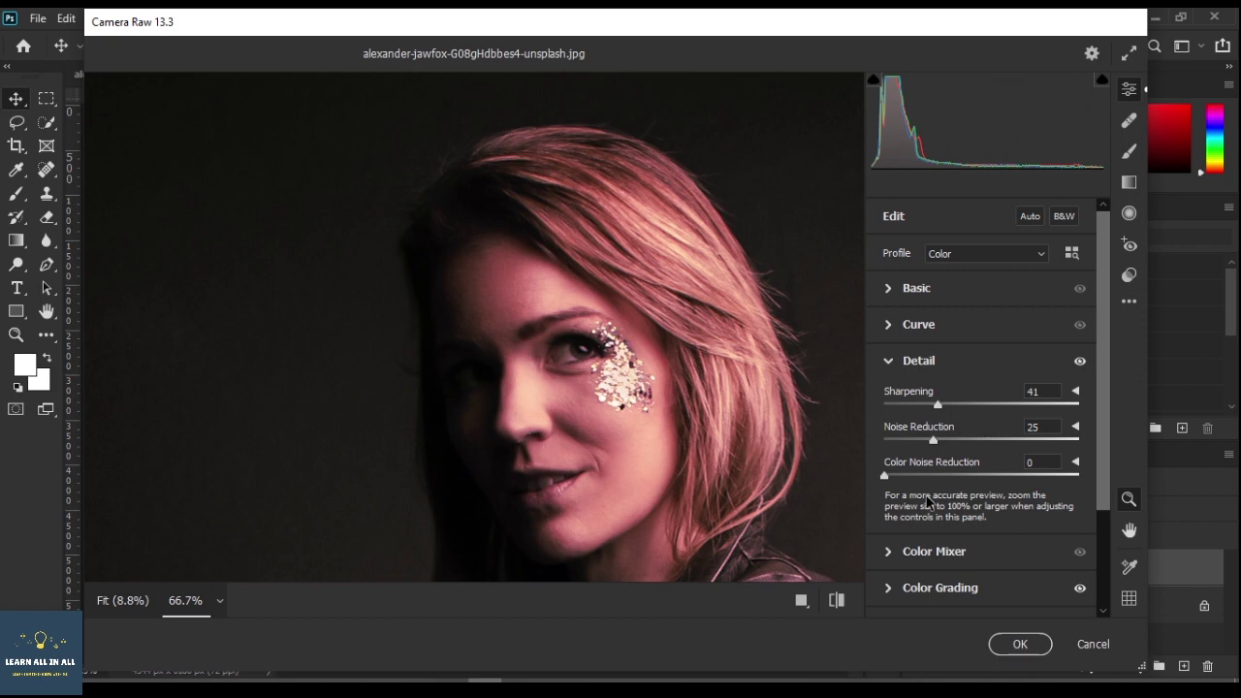
drag(935, 441, 963, 441)
Compare the Detail adjustments on and off, then raise Noise Reduction to 50.
click(1080, 361)
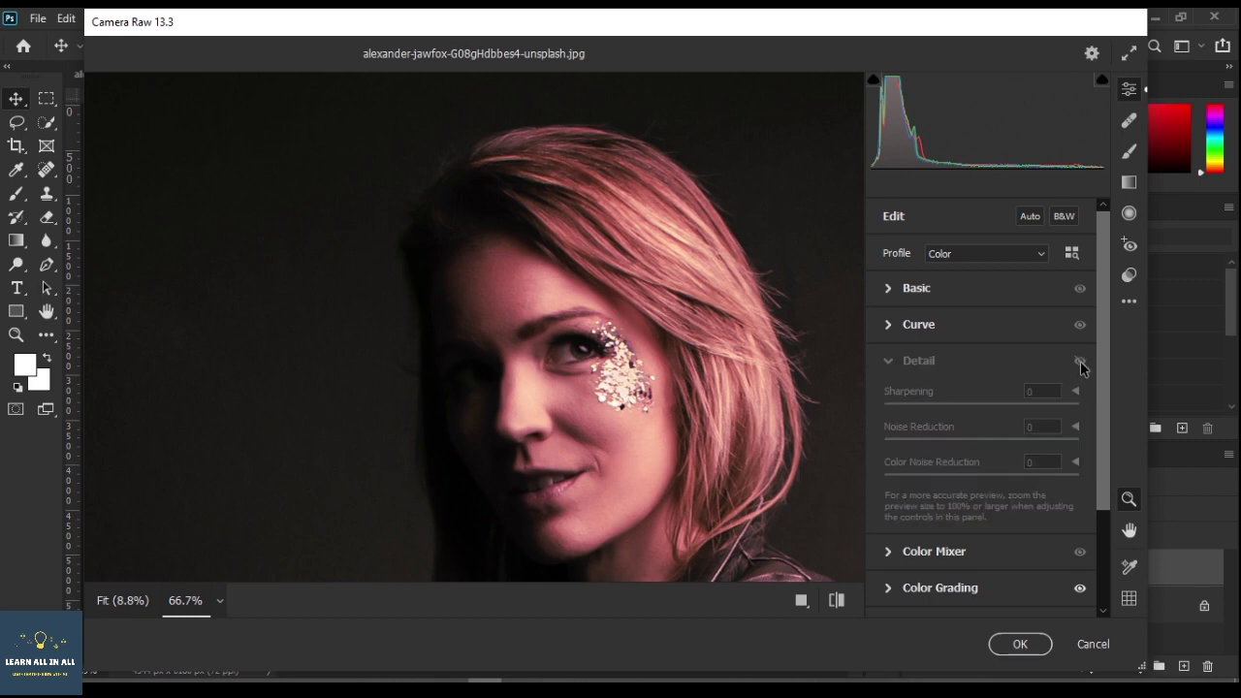
click(1080, 361)
click(1080, 362)
click(1080, 362)
click(1080, 361)
click(1080, 361)
click(1080, 361)
click(1080, 363)
drag(958, 440, 986, 441)
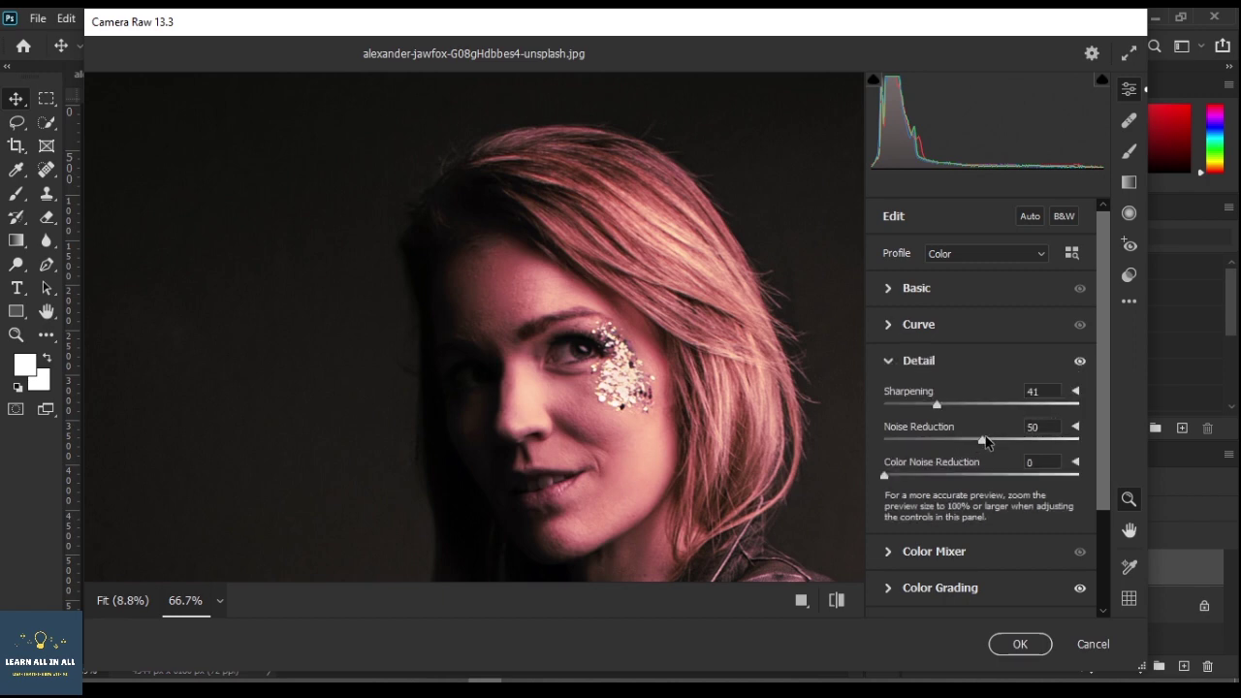